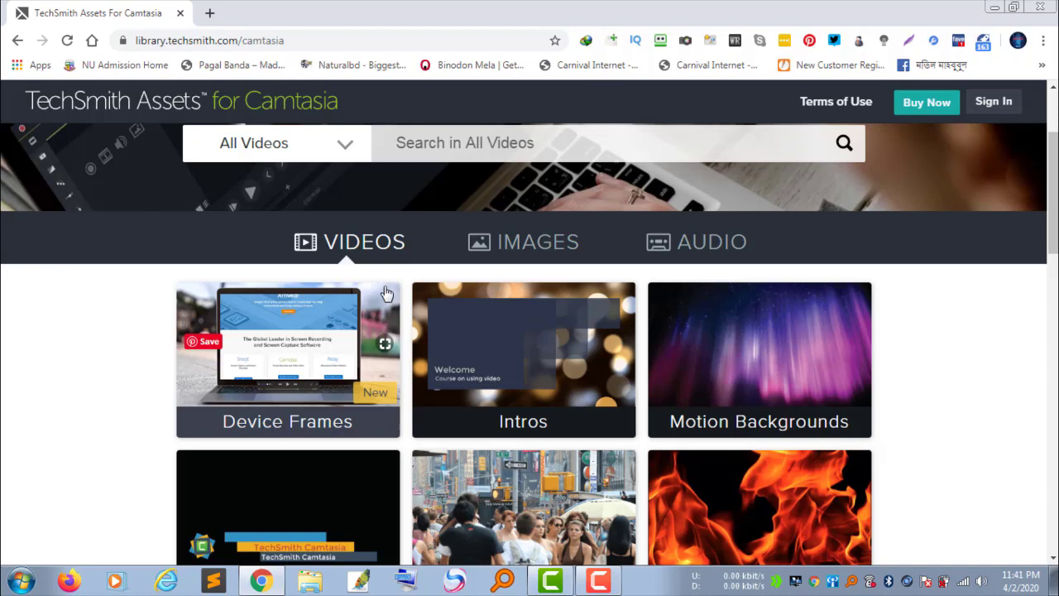
Step: Sign in to the TechSmith Assets for Camtasia site
scroll(385, 292, down, 2)
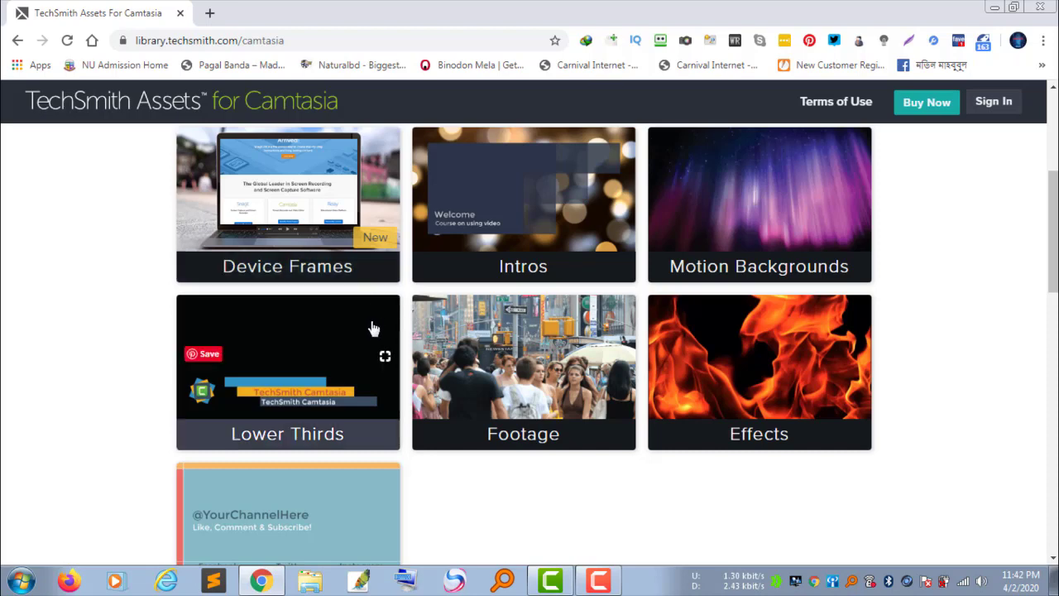
scroll(992, 326, up, 4)
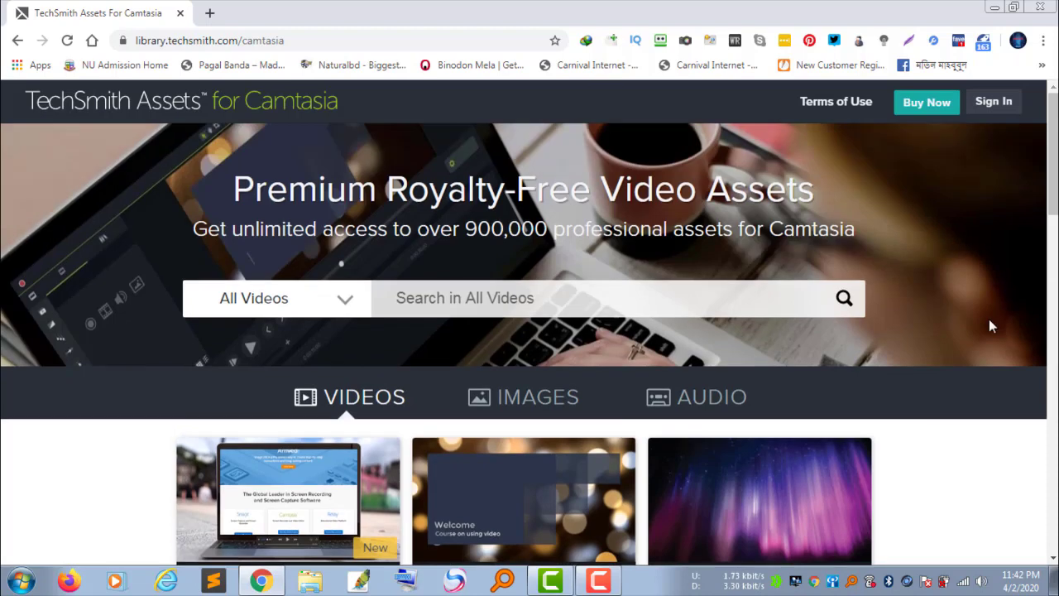
click(988, 111)
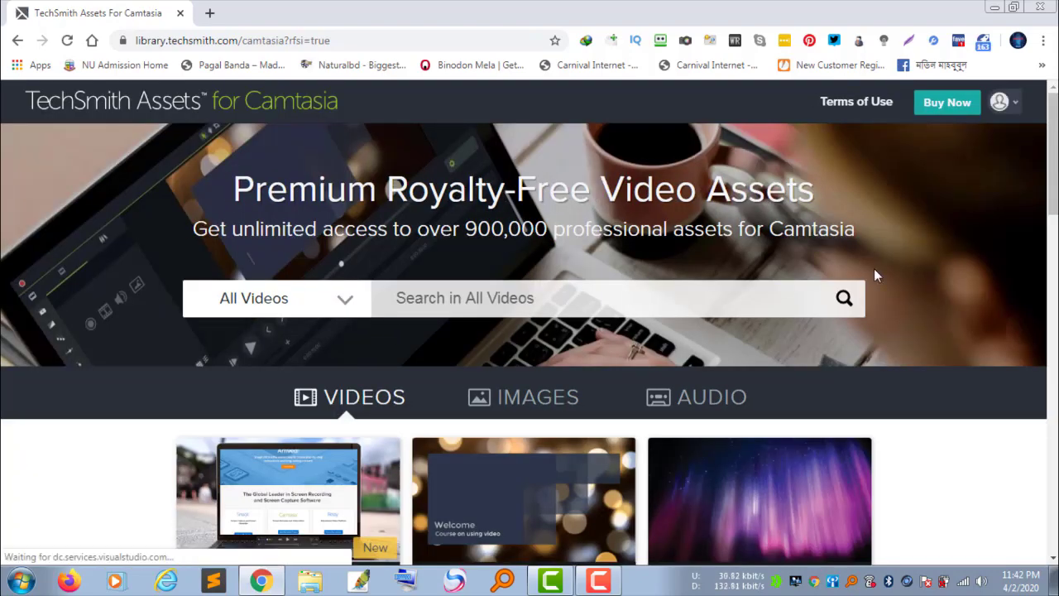
Step: Look through the video asset categories and open the Intros category
scroll(876, 273, down, 3)
scroll(695, 255, up, 3)
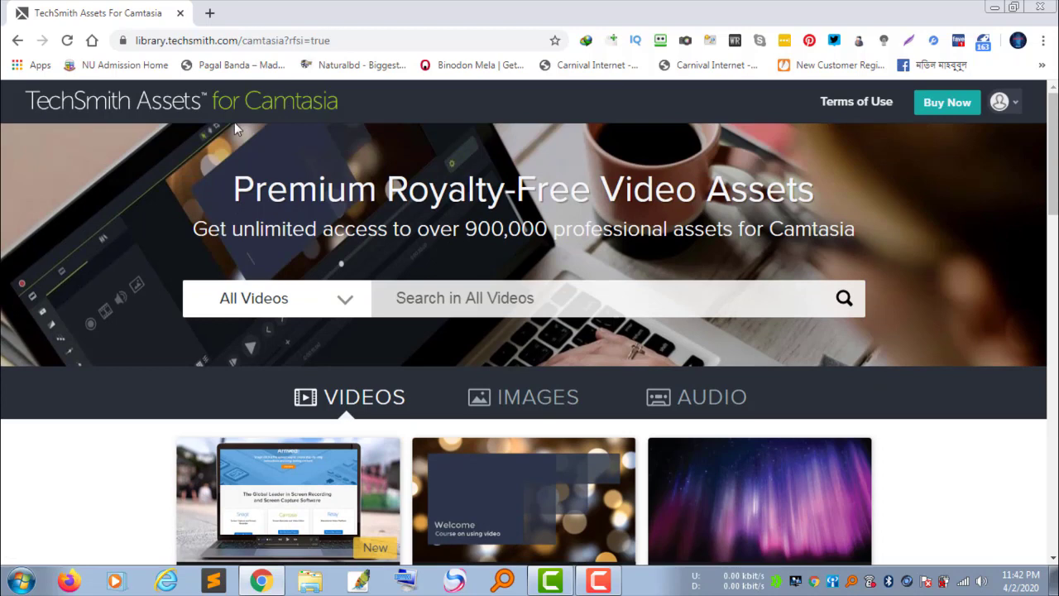
scroll(241, 123, down, 4)
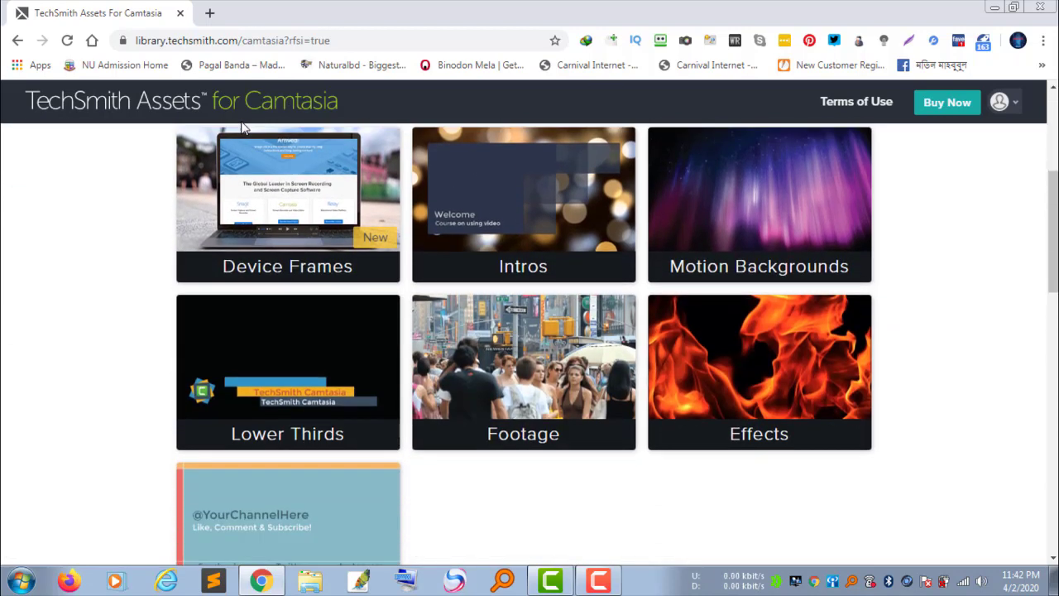
scroll(241, 128, down, 1)
scroll(240, 127, up, 3)
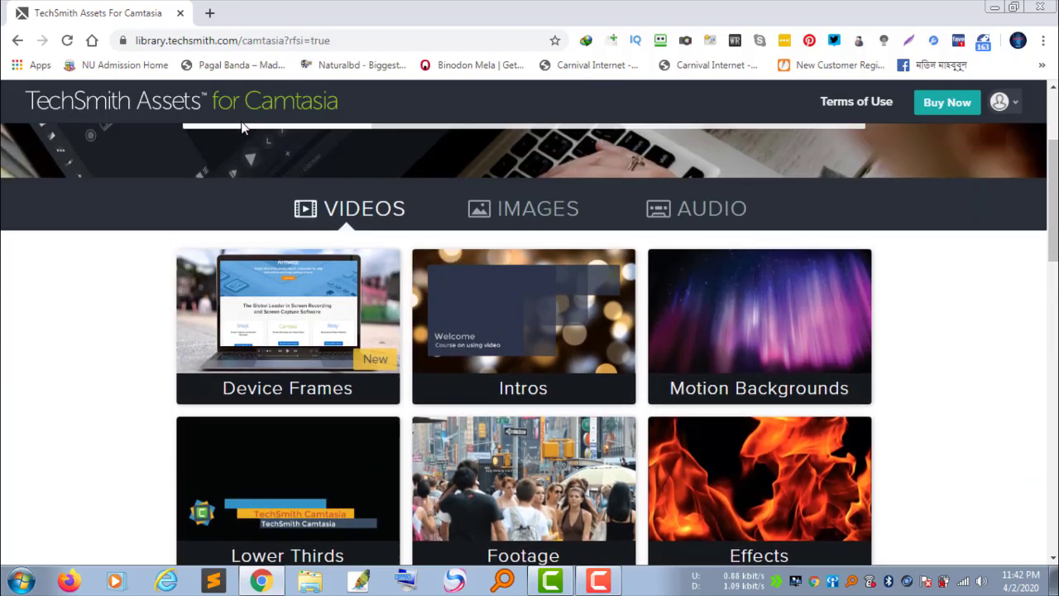
scroll(244, 128, down, 1)
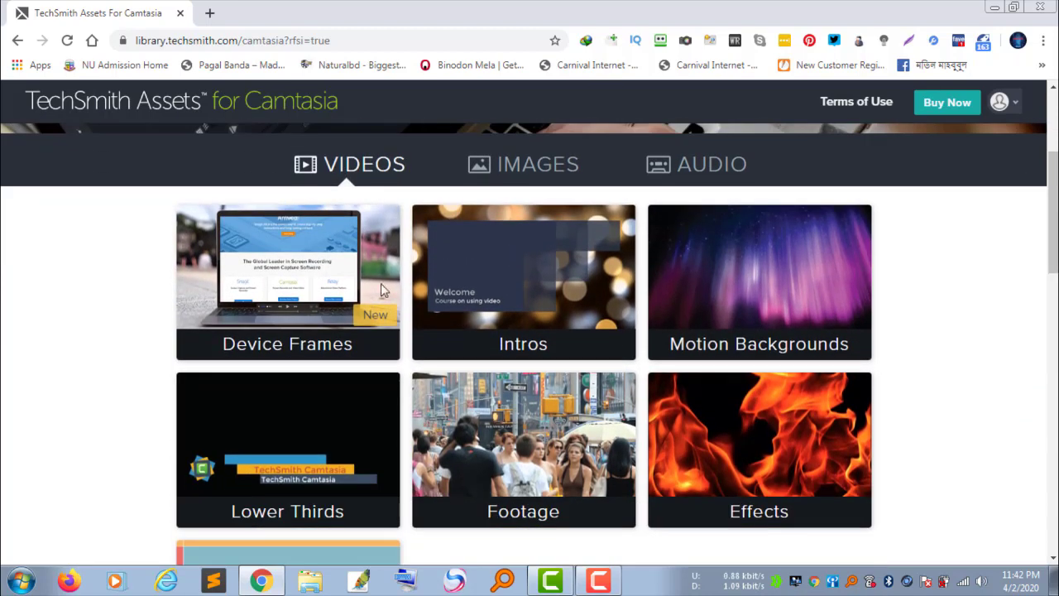
scroll(463, 300, down, 2)
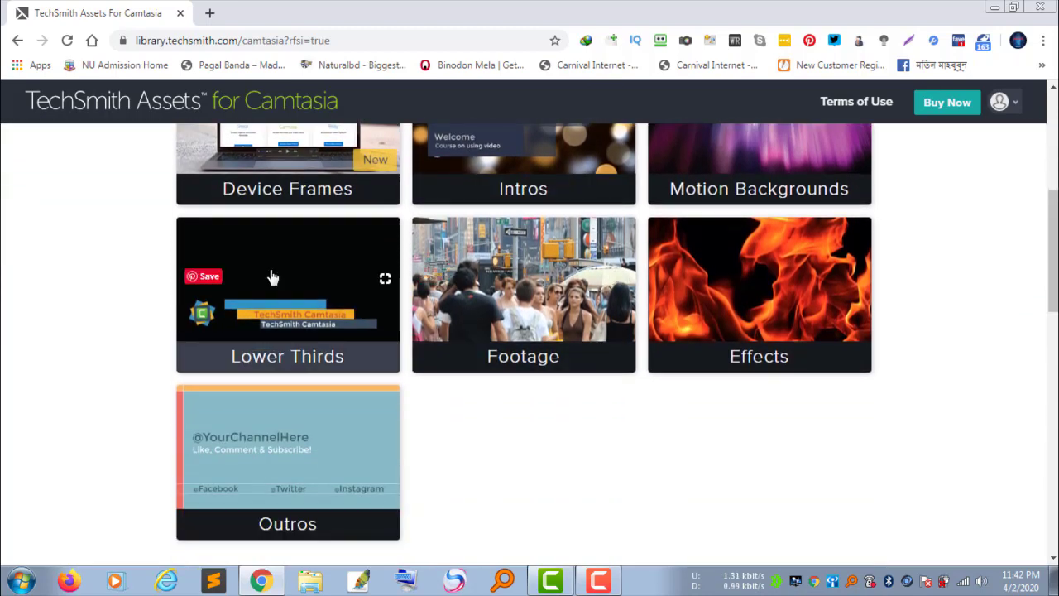
scroll(274, 277, up, 2)
click(516, 260)
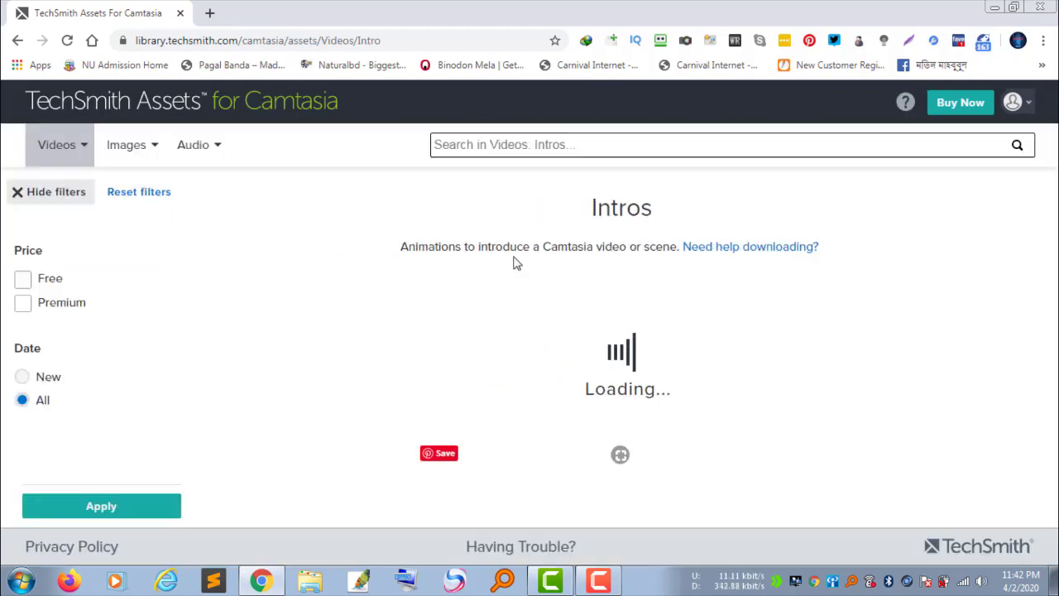
Step: Preview intro templates such as Bill, Bubbles Intro, Color Swipes, Line Wipe and Minimal Elegance Title 1
scroll(516, 261, down, 2)
scroll(515, 262, up, 1)
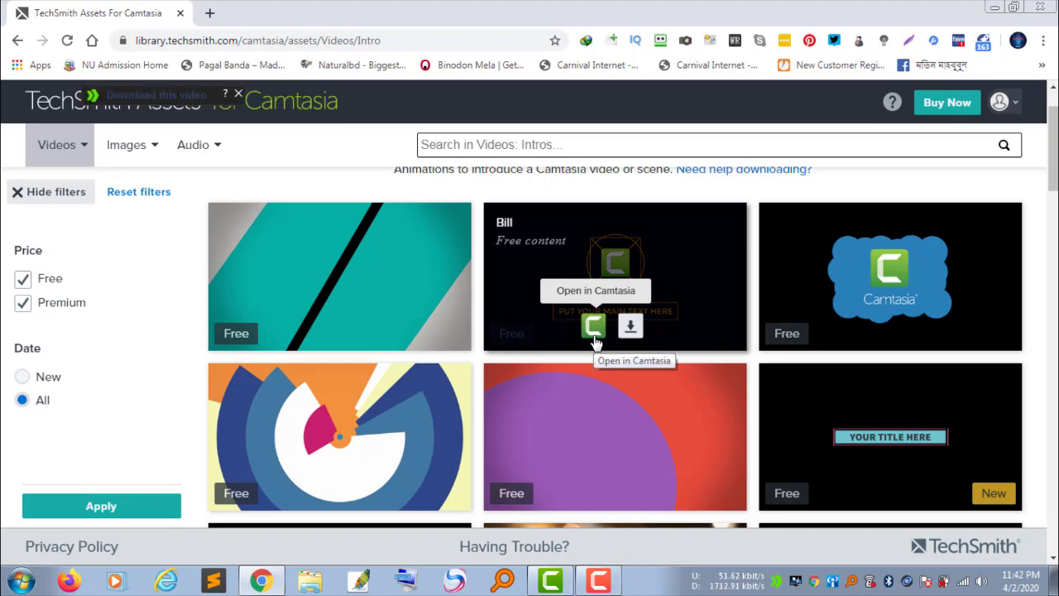
mouse_move(594, 342)
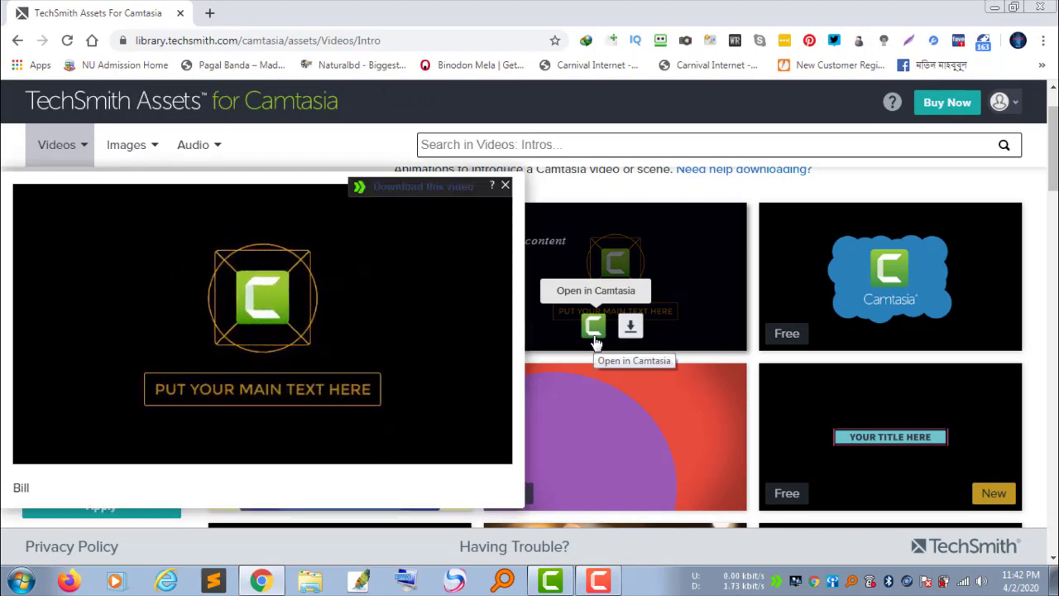
mouse_move(863, 327)
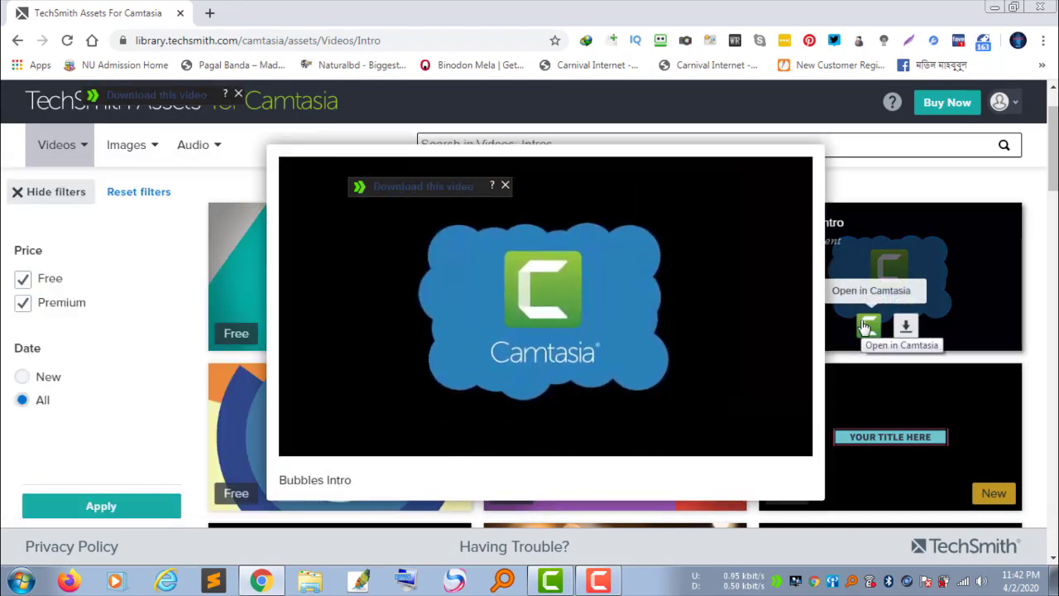
scroll(500, 354, down, 1)
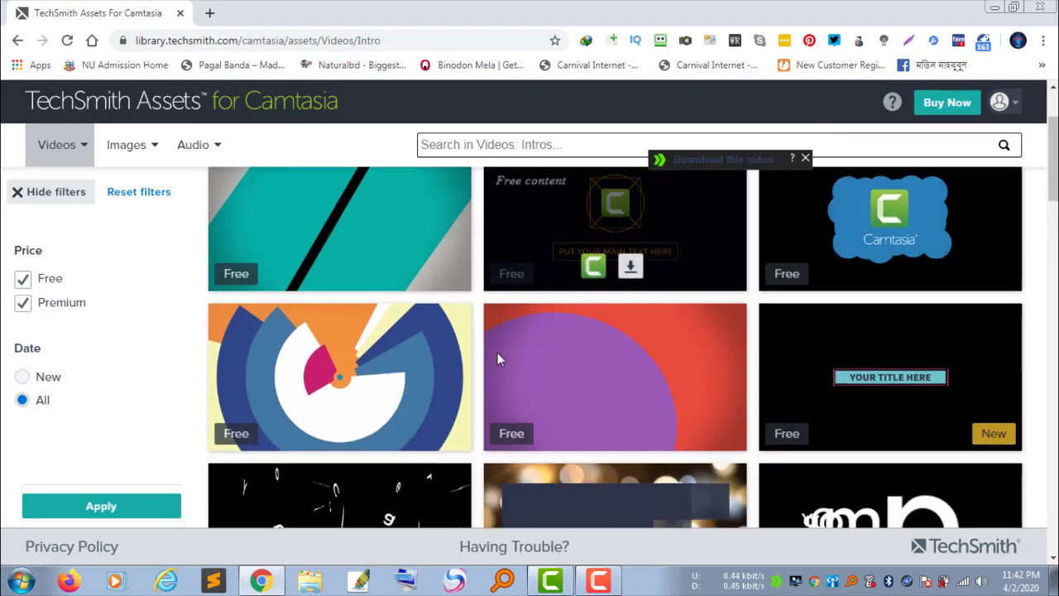
scroll(497, 352, down, 2)
mouse_move(331, 333)
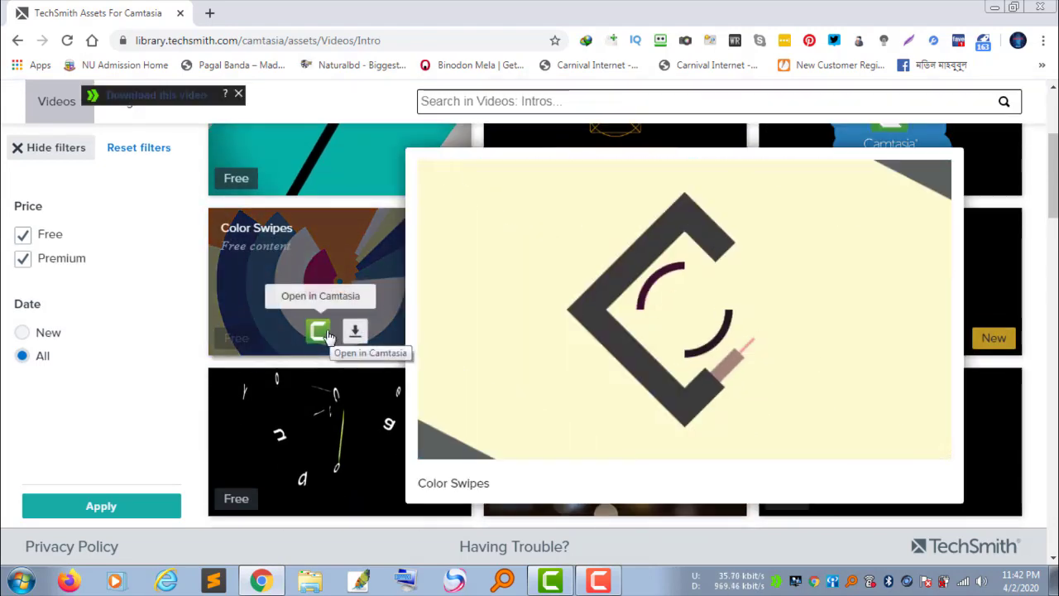
scroll(327, 335, down, 5)
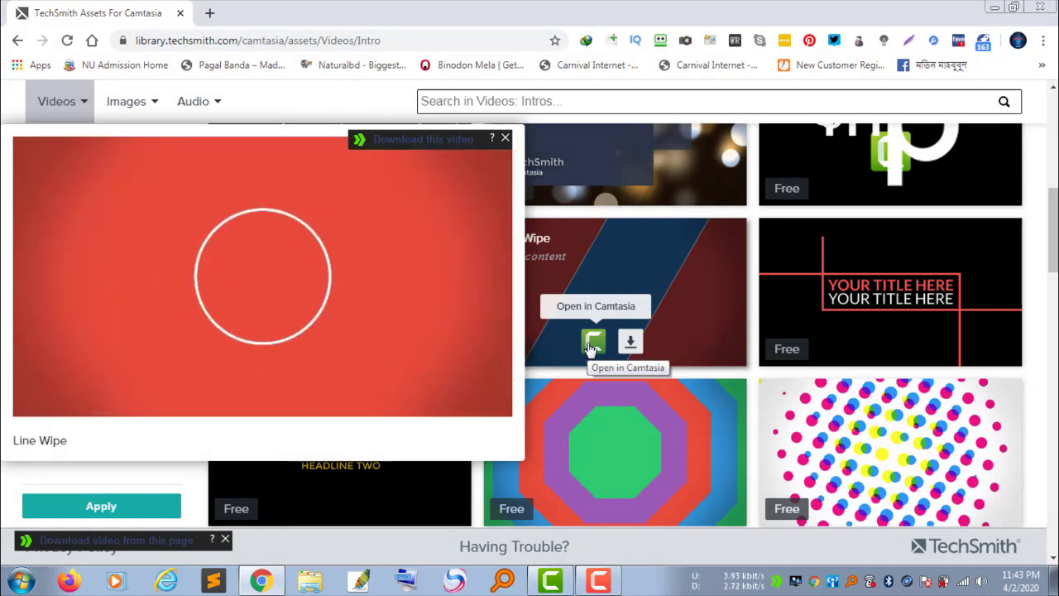
mouse_move(794, 345)
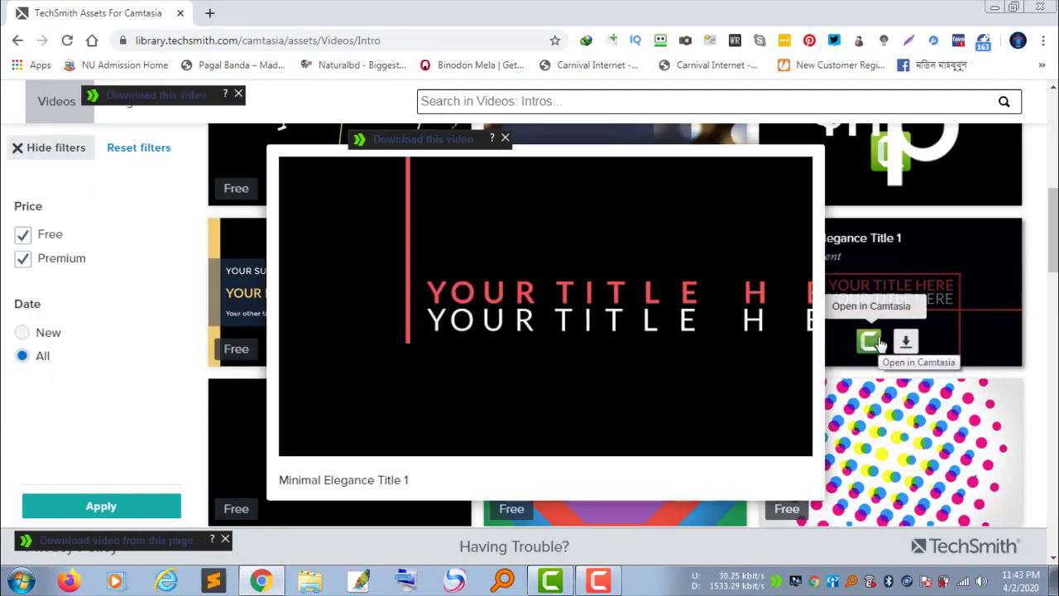
scroll(877, 345, down, 3)
scroll(501, 379, up, 5)
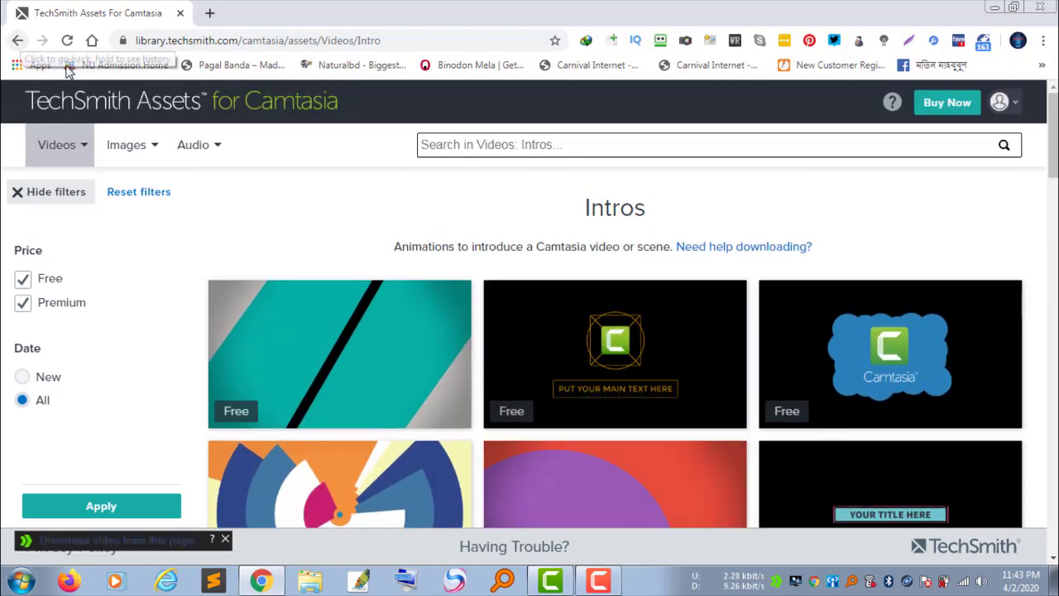
Step: Return to the asset library's home page and open the Lower Thirds video category
click(179, 105)
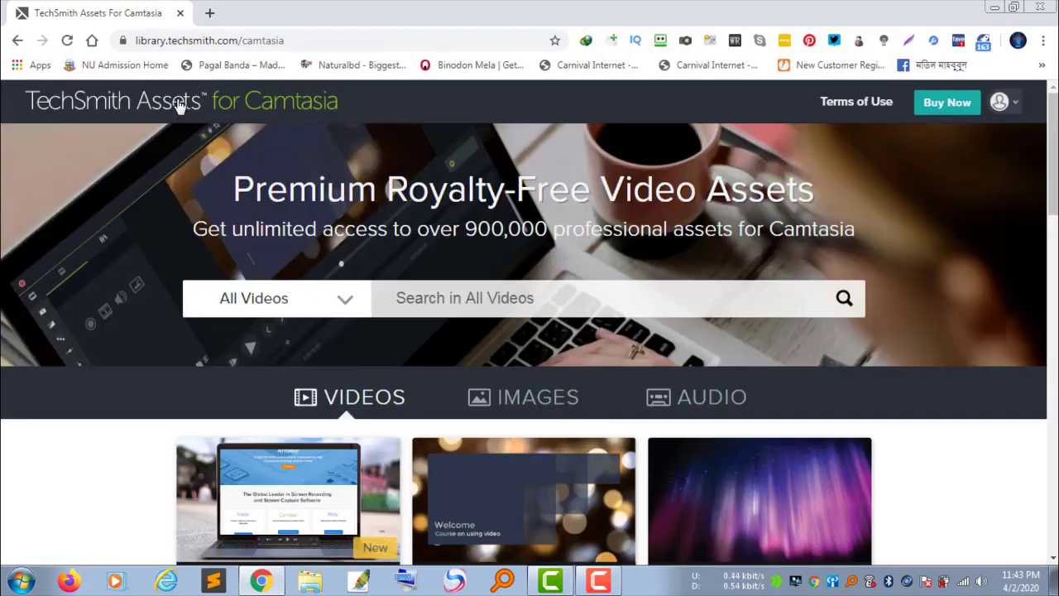
scroll(229, 182, down, 5)
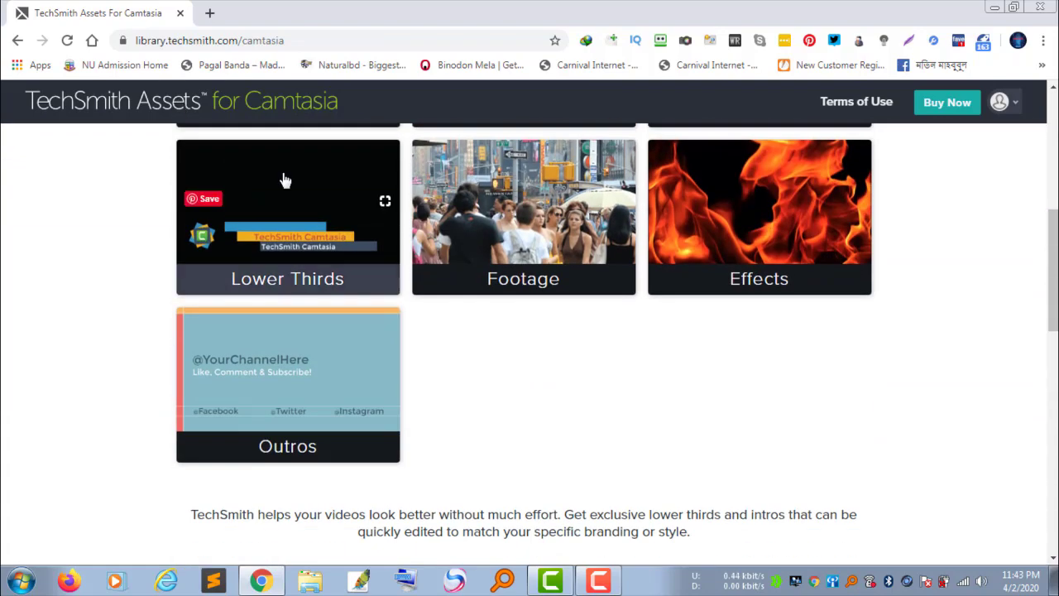
click(283, 180)
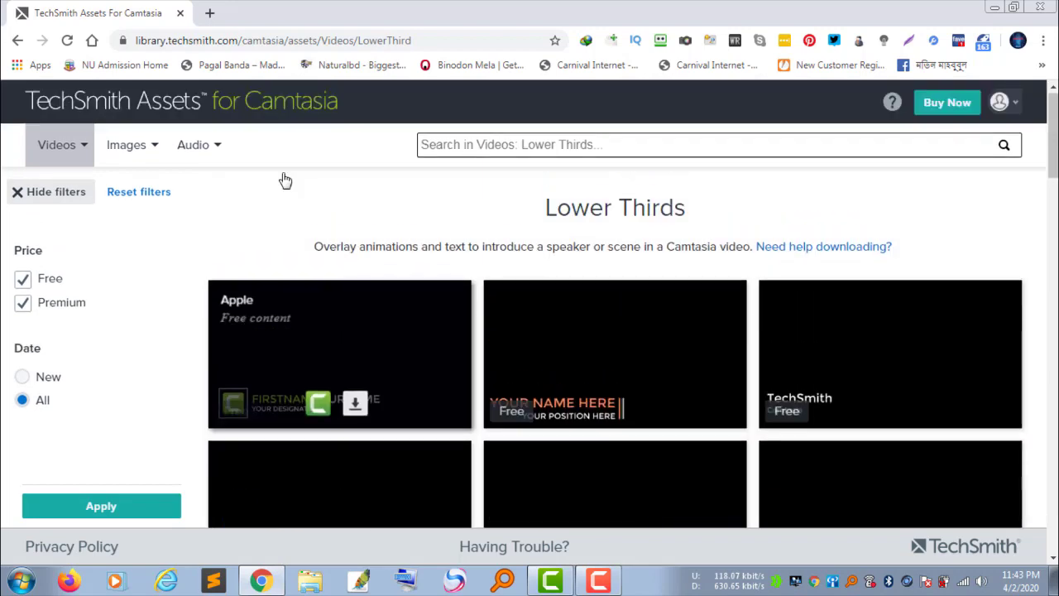
Step: Browse the free and premium lower-third templates and preview the Basic3 asset
scroll(355, 262, down, 3)
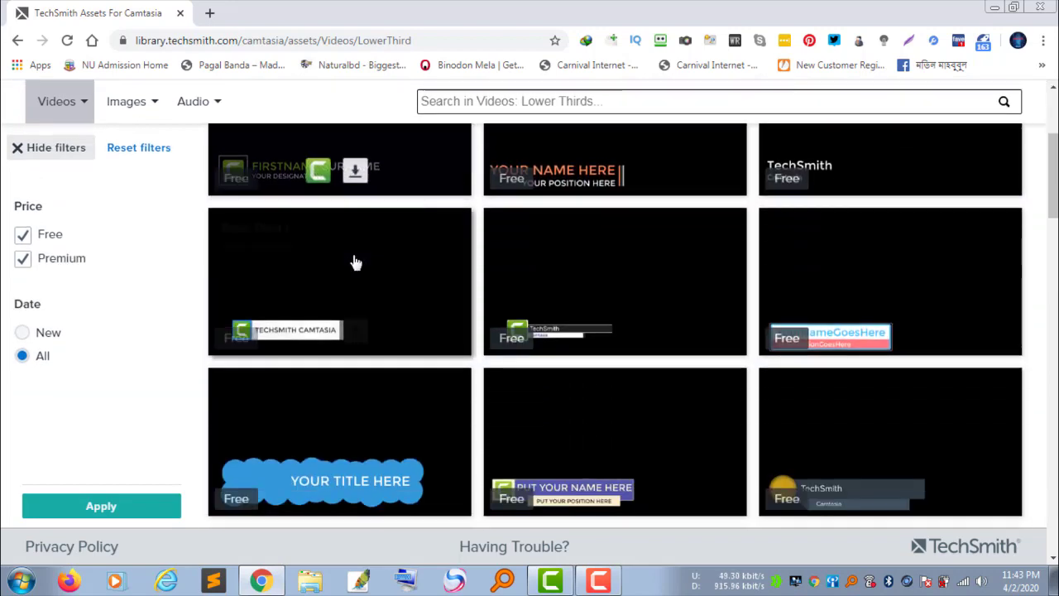
scroll(357, 364, down, 2)
scroll(348, 366, down, 4)
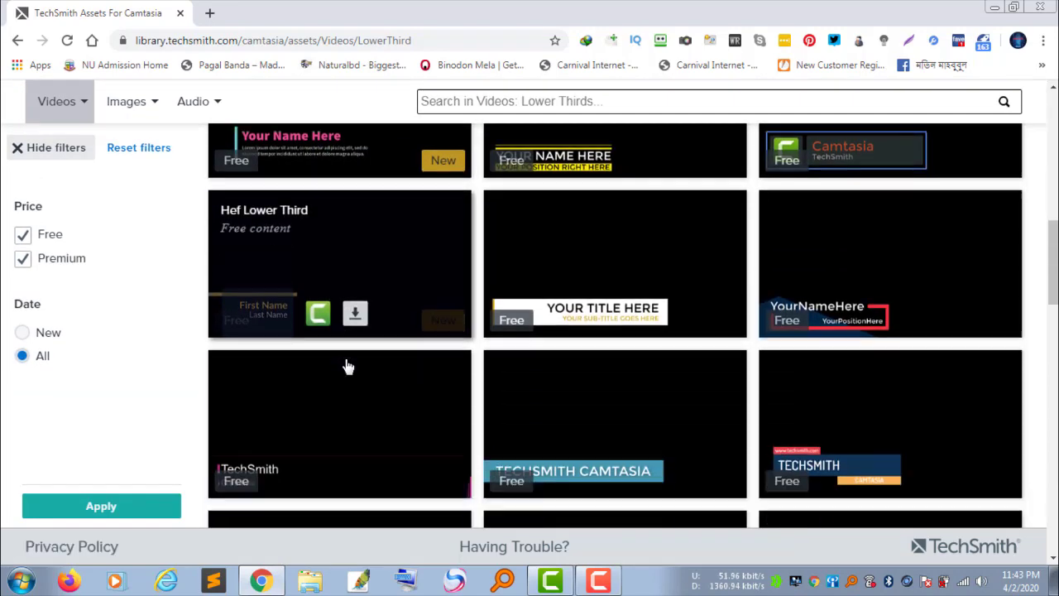
scroll(328, 248, down, 4)
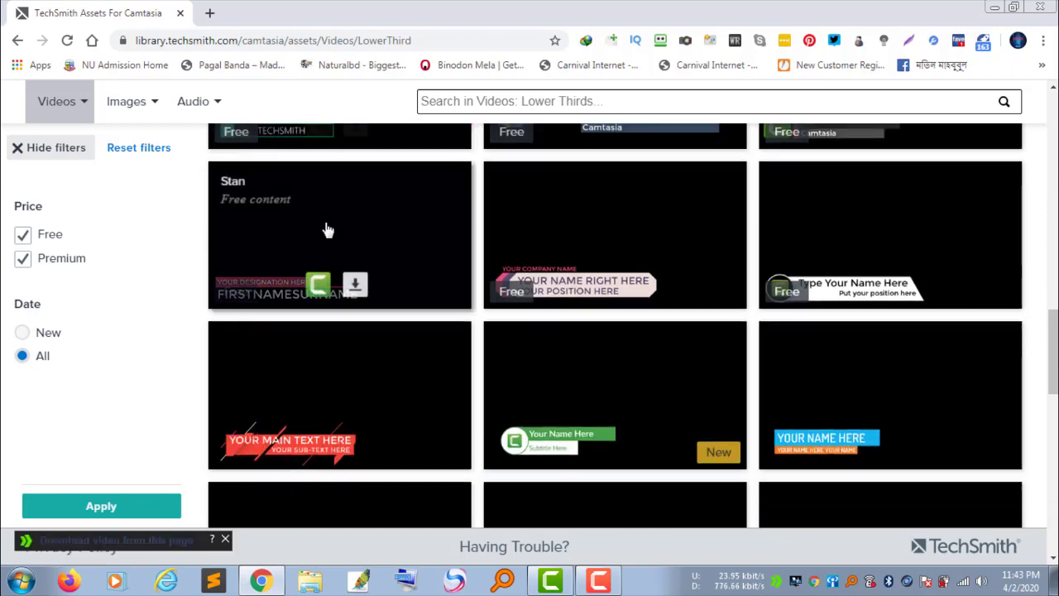
scroll(328, 238, down, 2)
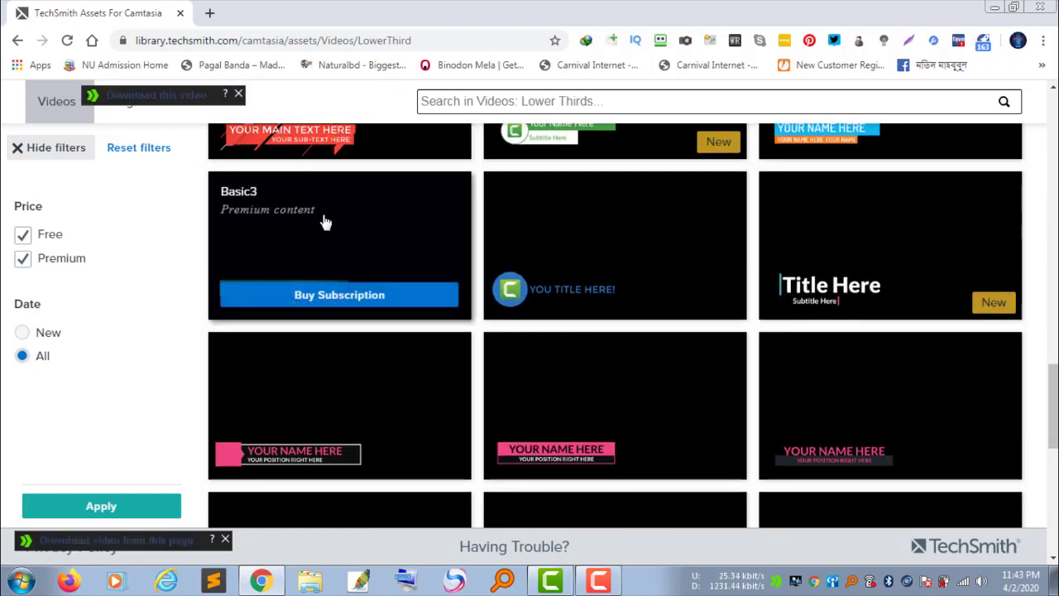
mouse_move(325, 222)
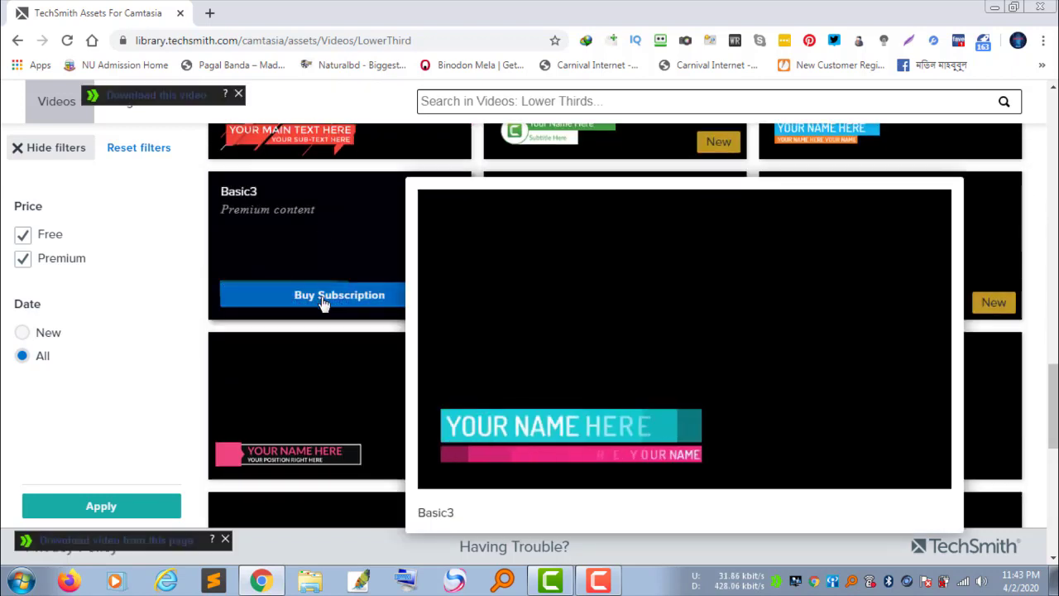
Step: Download the free Basic Third 2 lower third as a file
scroll(325, 304, up, 5)
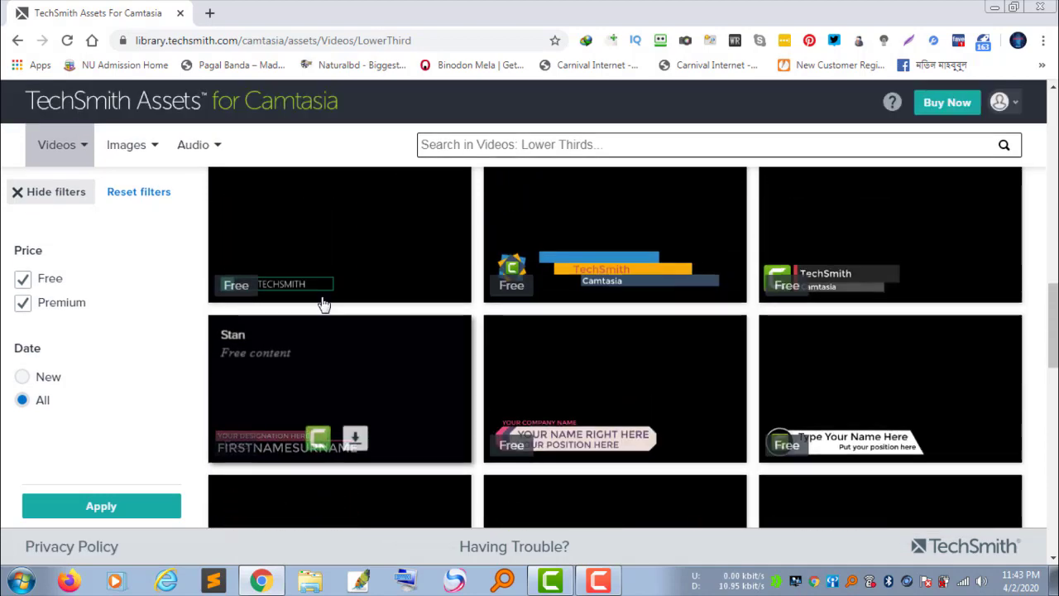
scroll(324, 304, up, 10)
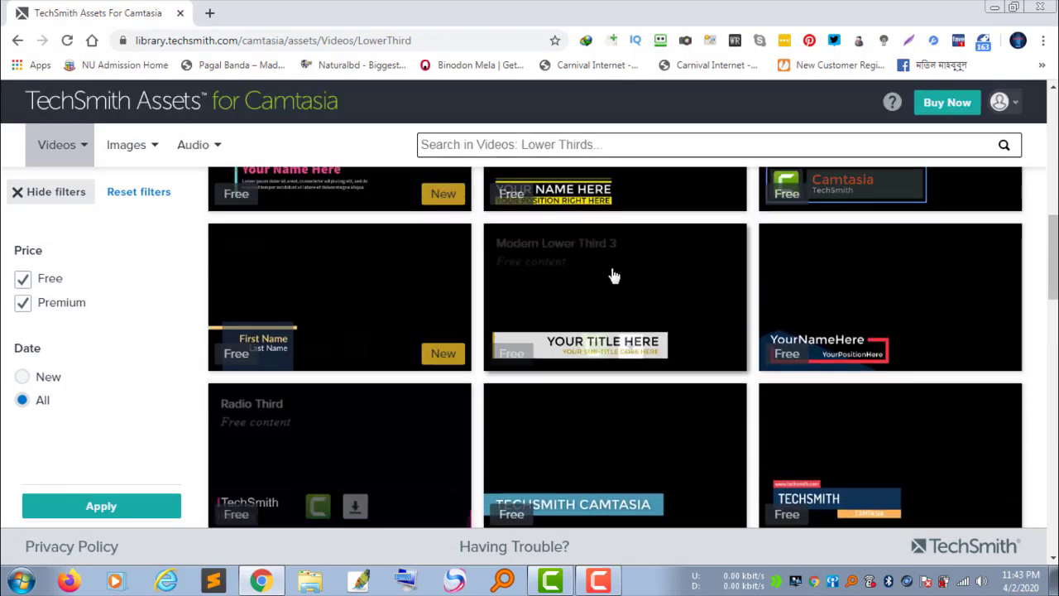
scroll(515, 285, up, 3)
mouse_move(523, 366)
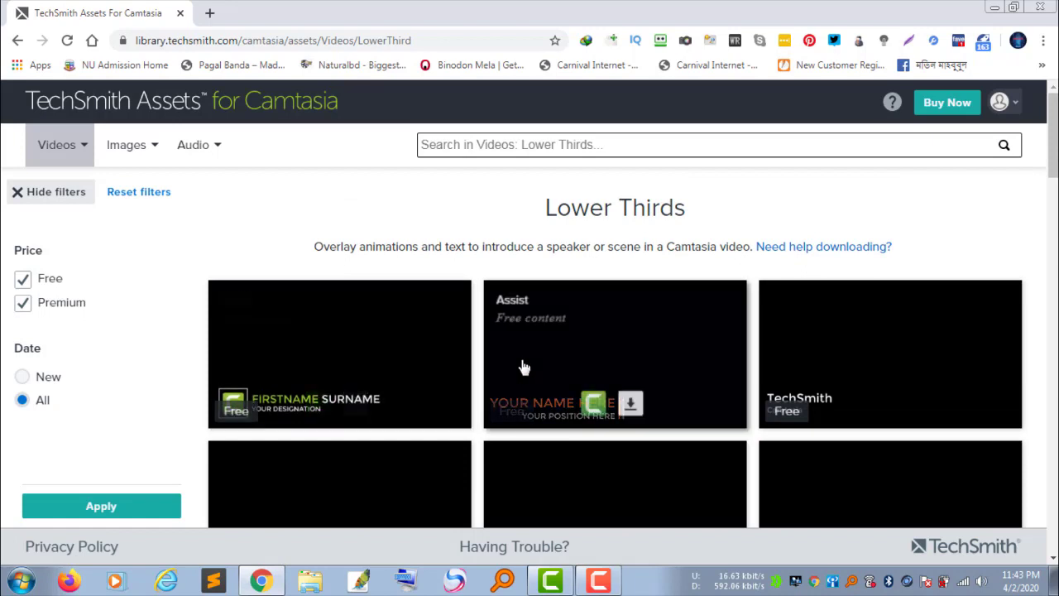
scroll(523, 366, down, 3)
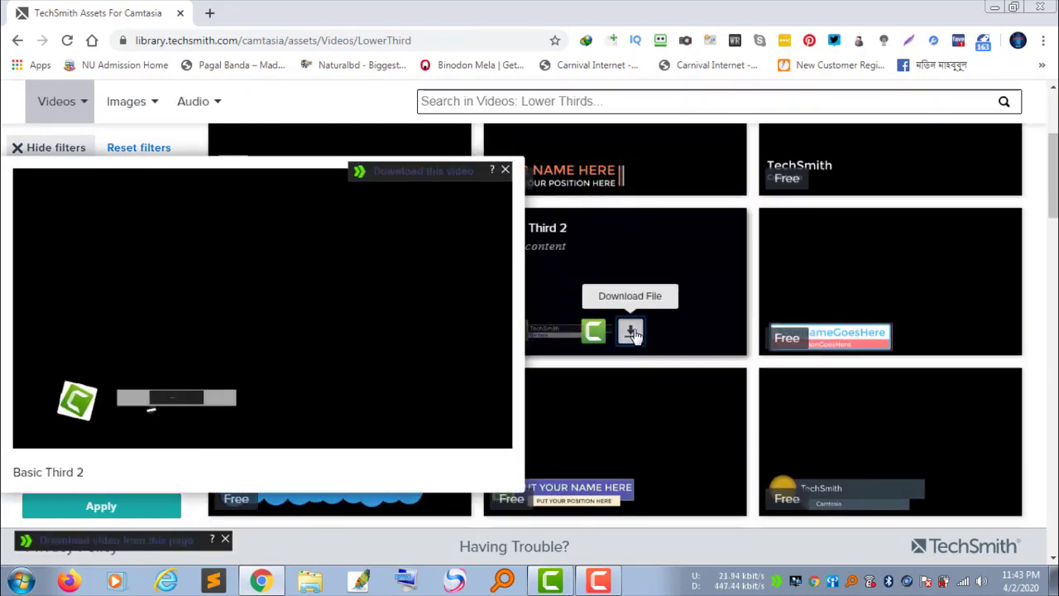
click(631, 333)
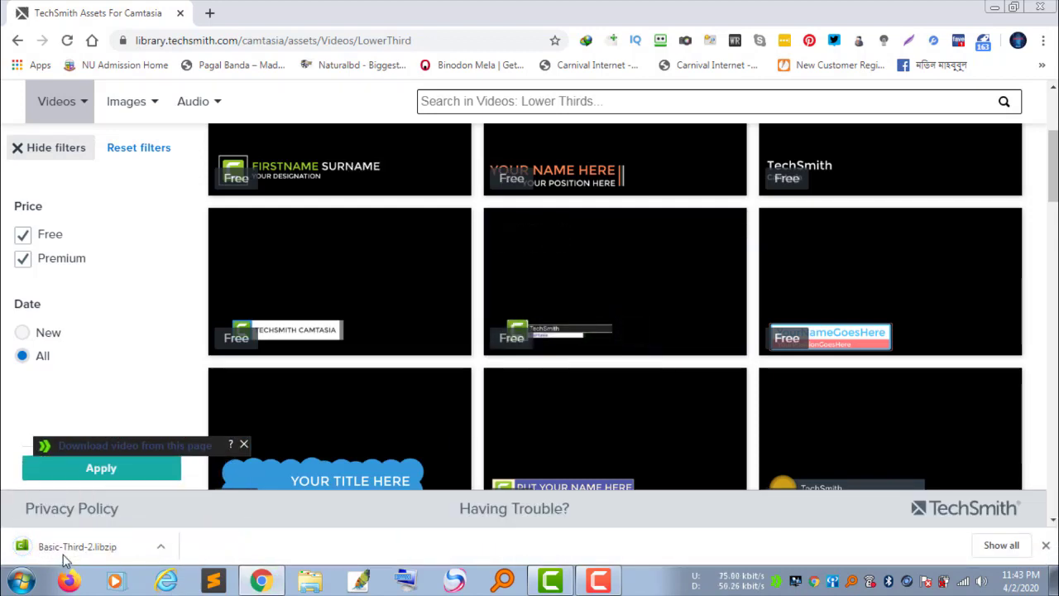
Step: Launch Camtasia 2018 from the desktop and import Basic-Third-2 from the youtube 2020 folder into a new library
click(990, 7)
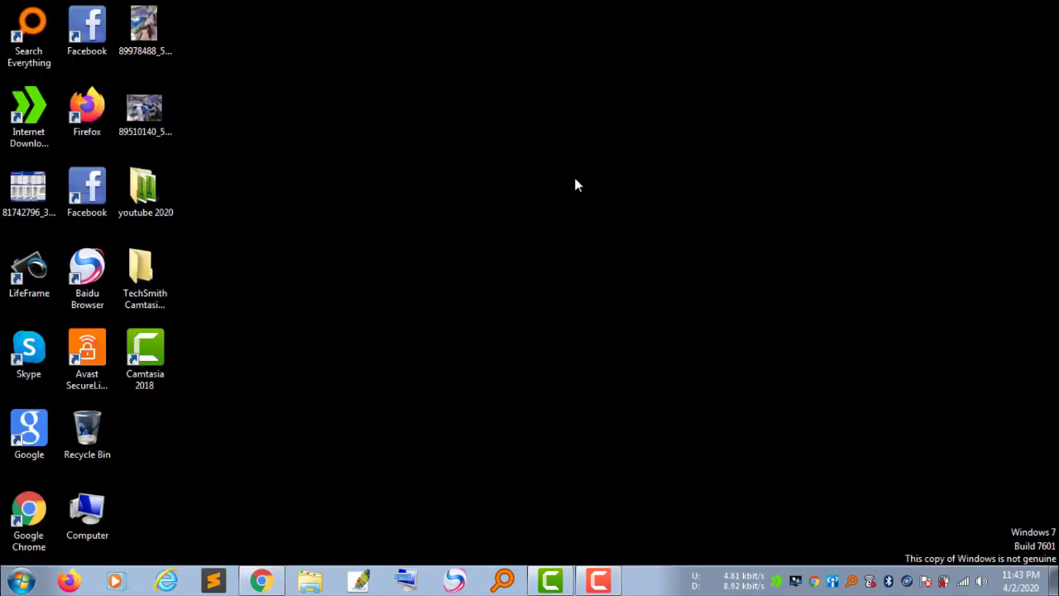
click(144, 356)
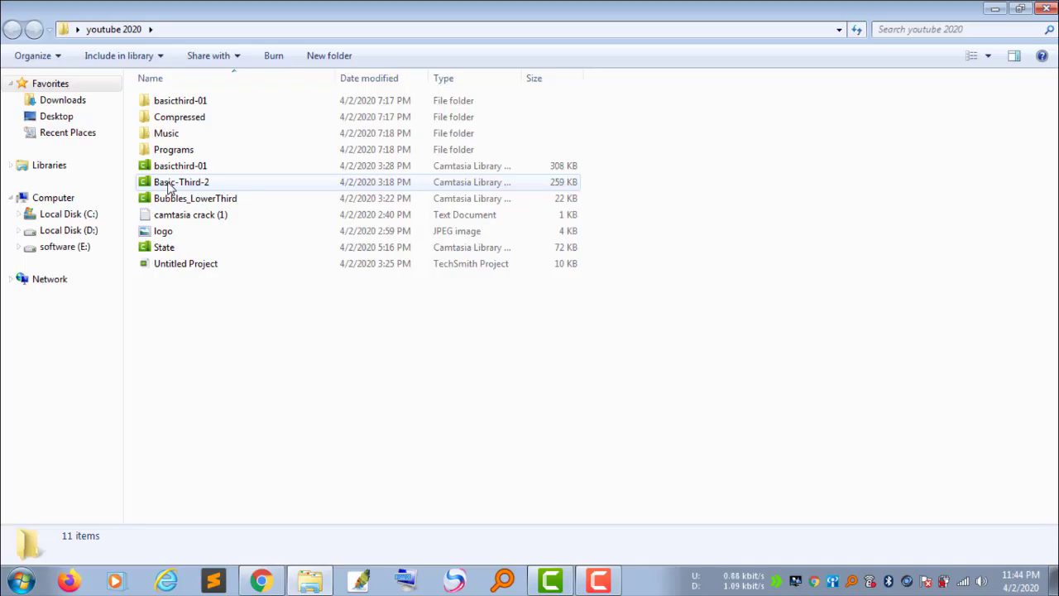
double_click(173, 179)
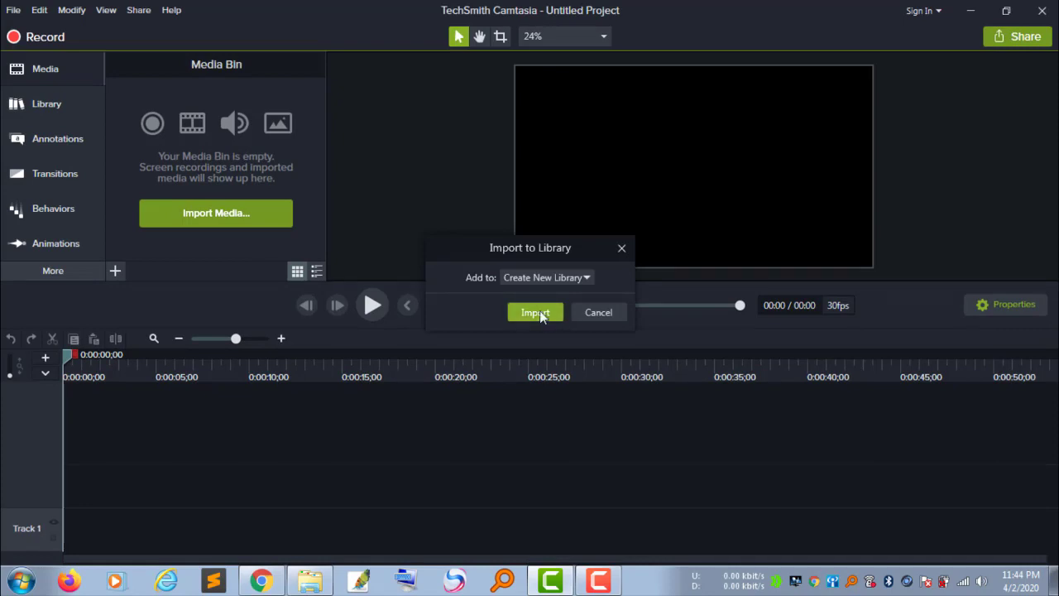
click(536, 312)
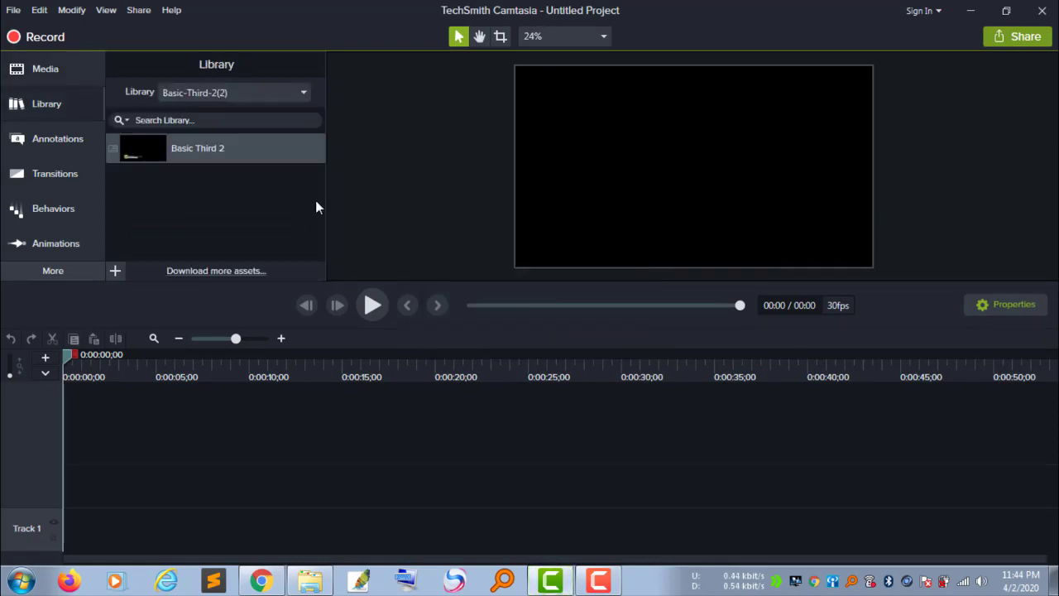
Step: Add the Basic Third 2 asset to the timeline at the playhead and play it back
right_click(253, 149)
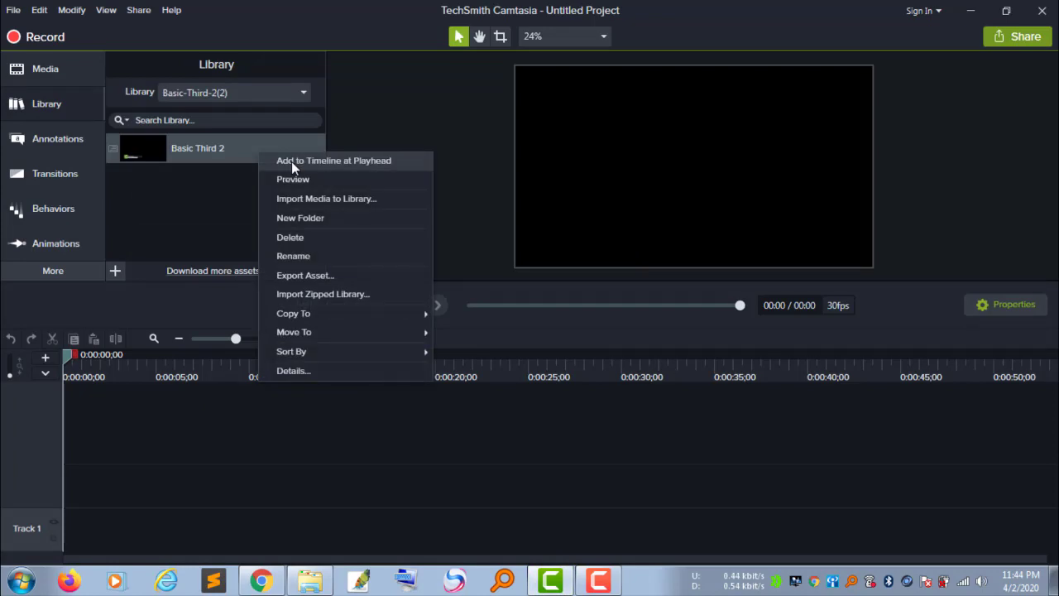
click(291, 162)
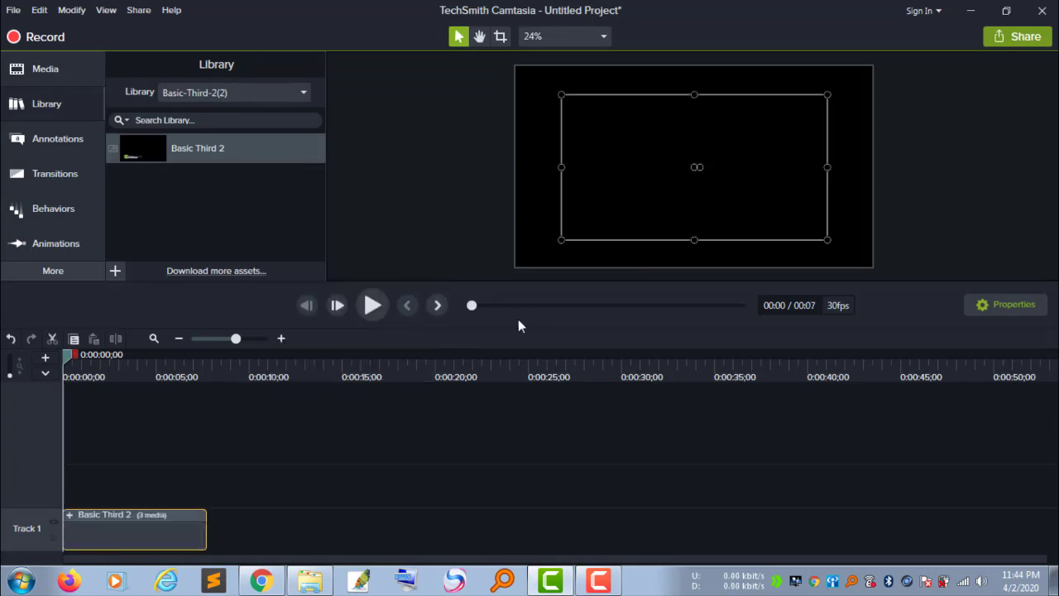
click(372, 306)
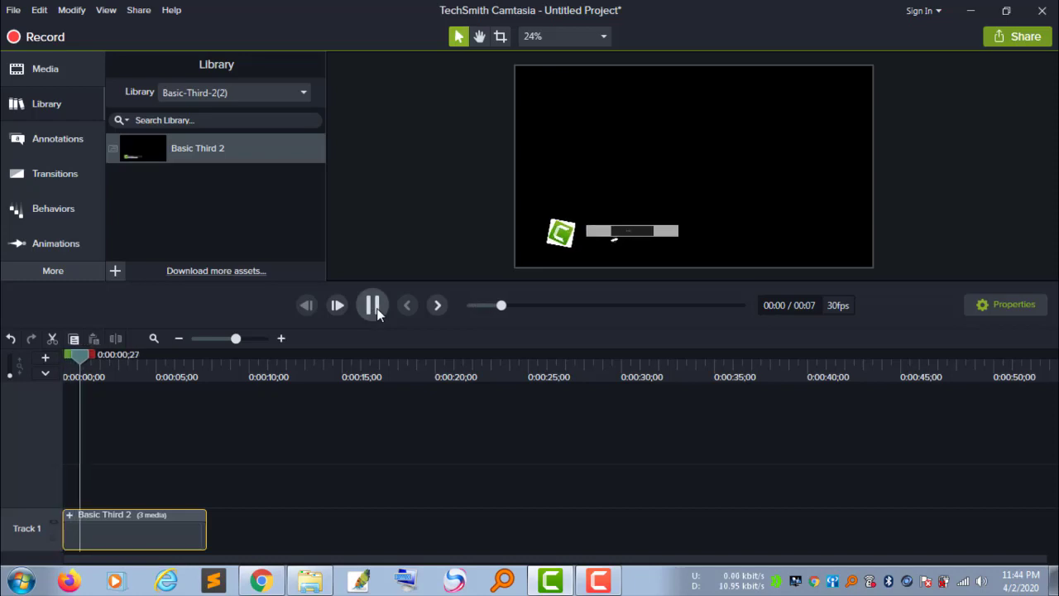
click(982, 581)
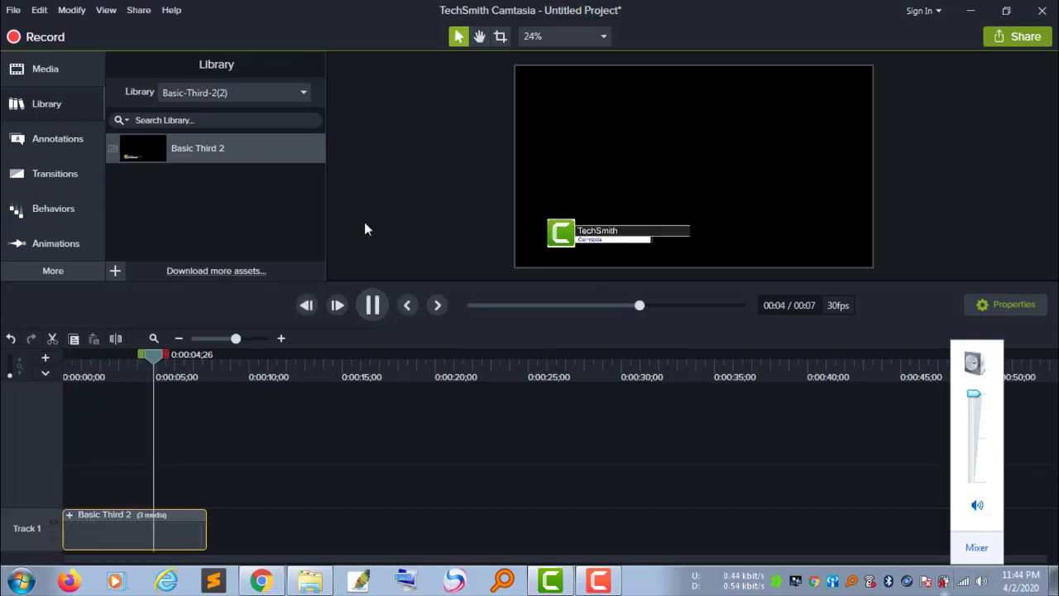
click(372, 306)
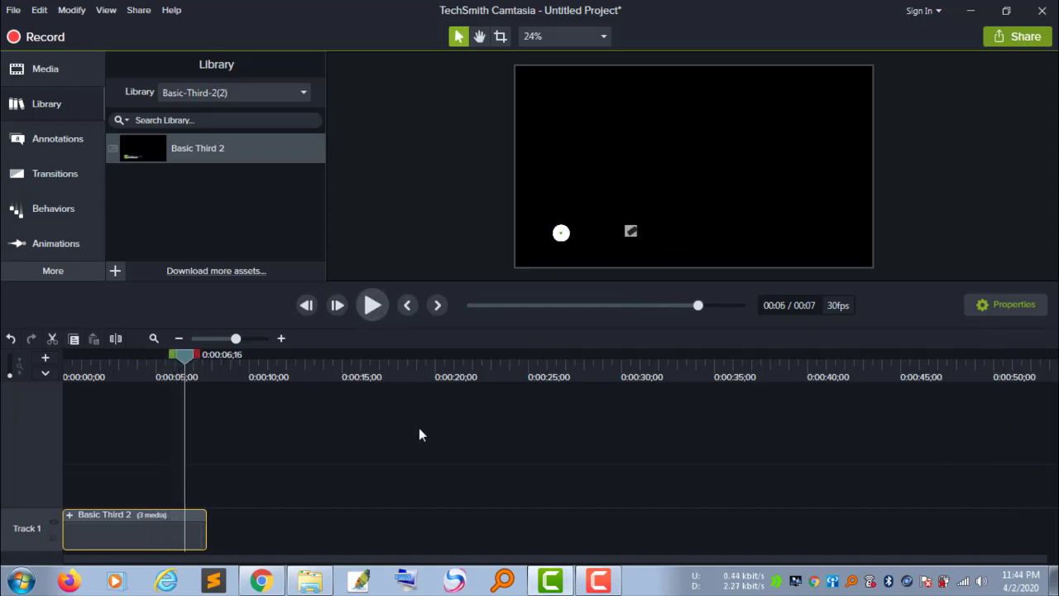
Step: Expand the Basic Third 2 group and its nested Group 1, and replace the Camtasia_512 image with the logo file from youtube 2020 on the Desktop
click(71, 515)
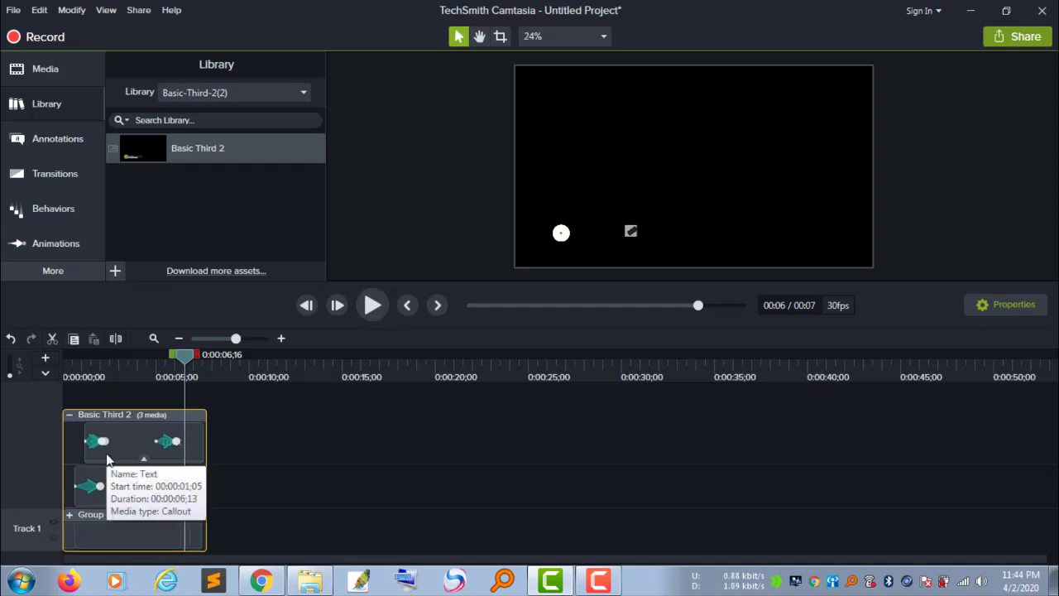
click(68, 515)
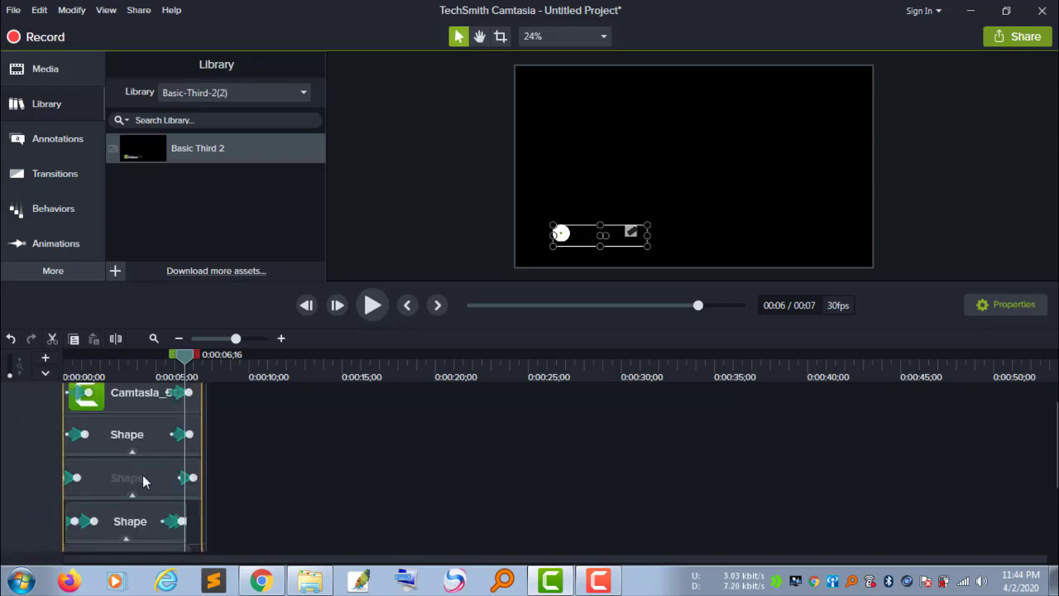
click(125, 392)
right_click(125, 391)
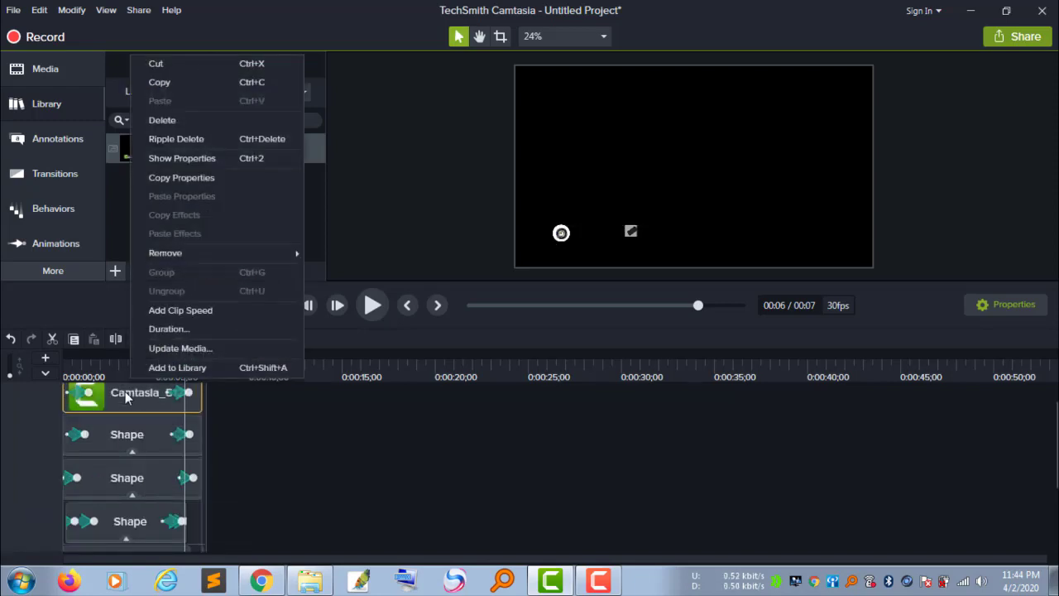
click(191, 348)
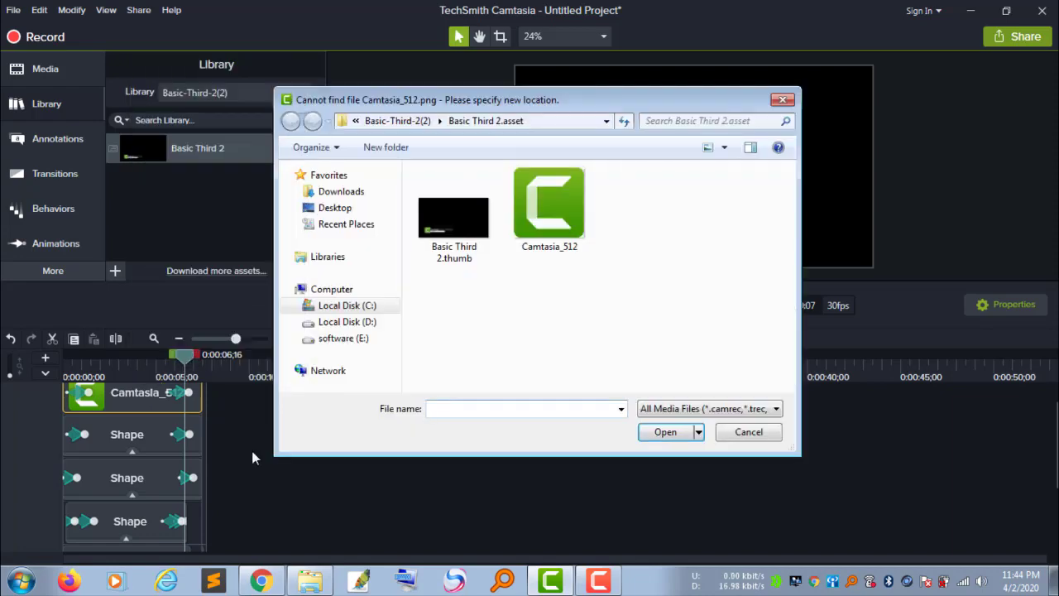
click(369, 209)
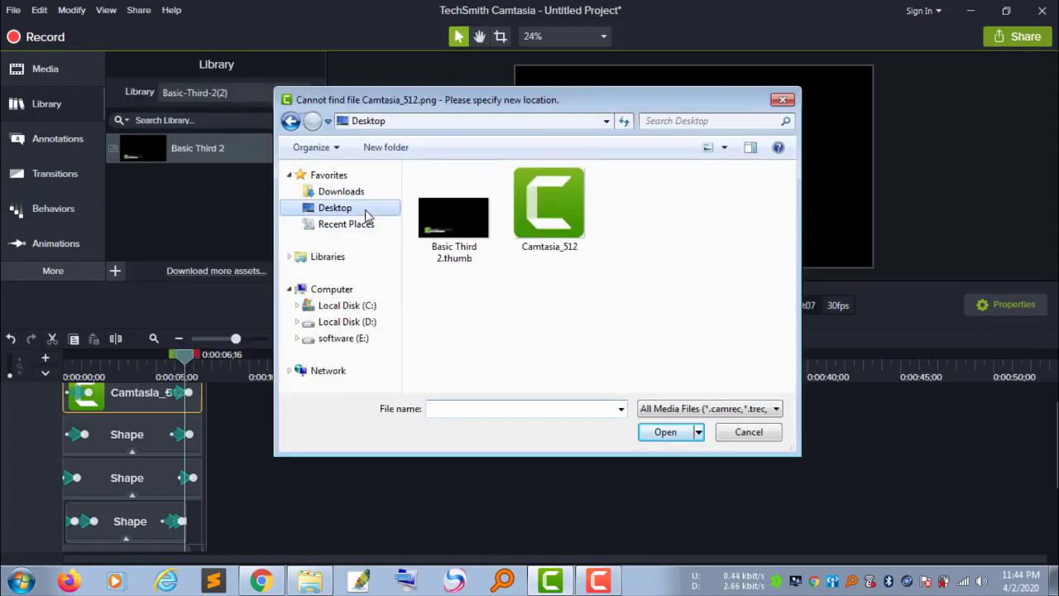
scroll(537, 269, down, 3)
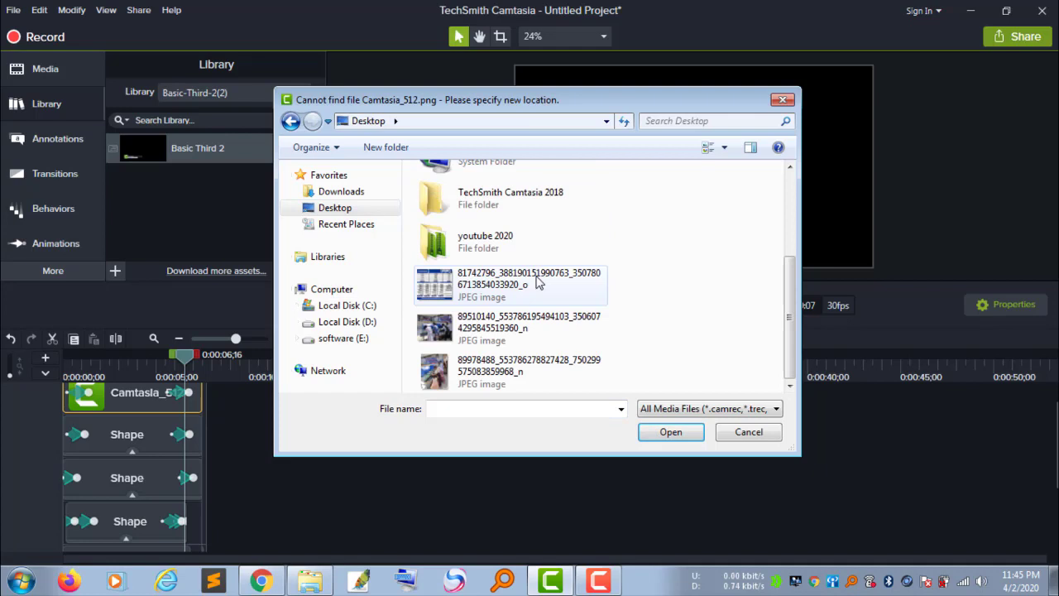
double_click(485, 240)
double_click(515, 229)
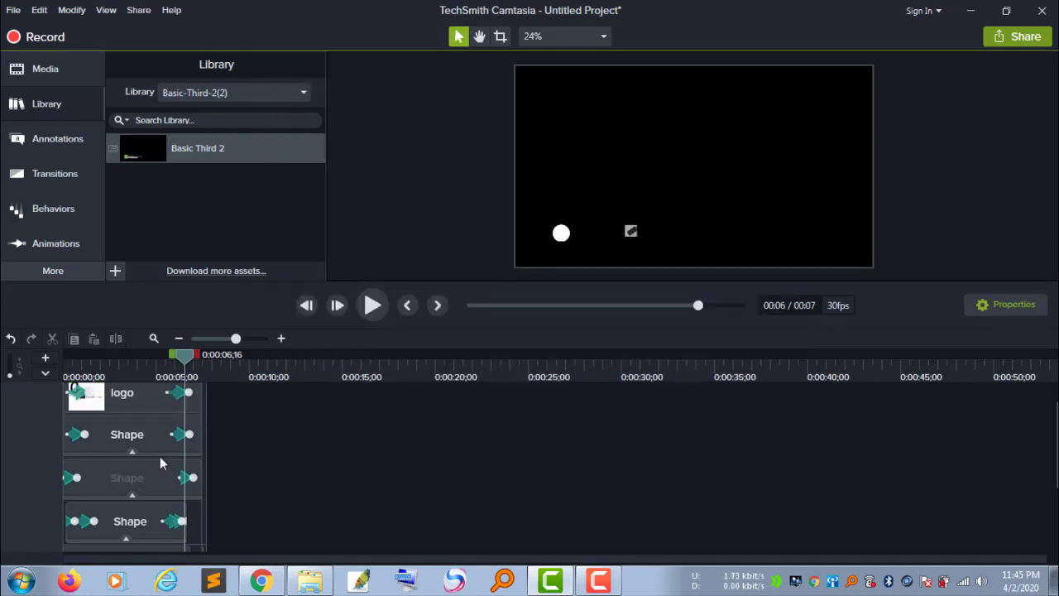
Step: Play back the lower third with the replaced logo and pause at about 2 seconds, where both text lines show
click(141, 434)
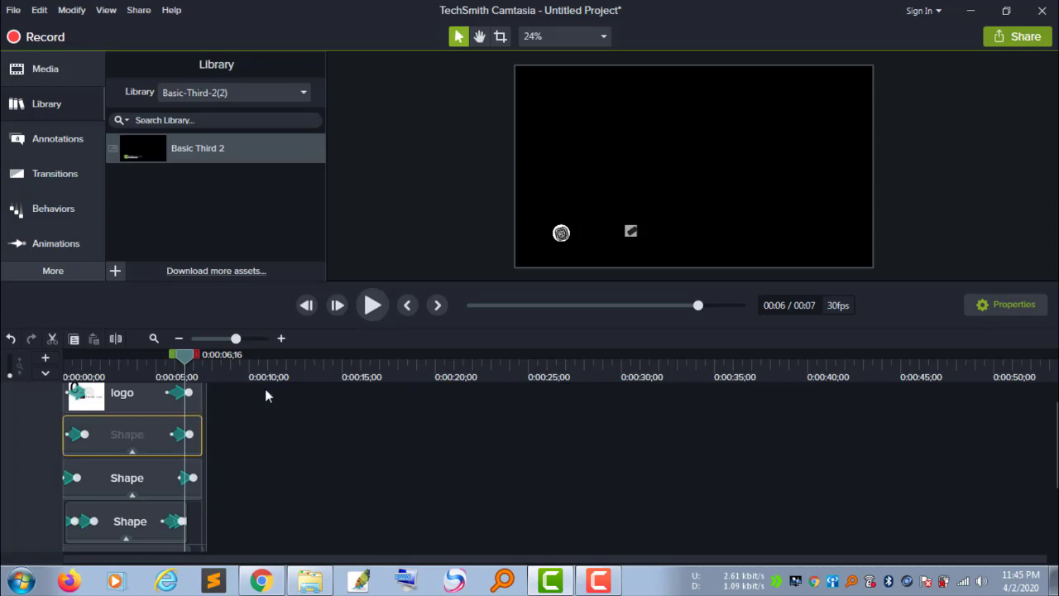
click(362, 312)
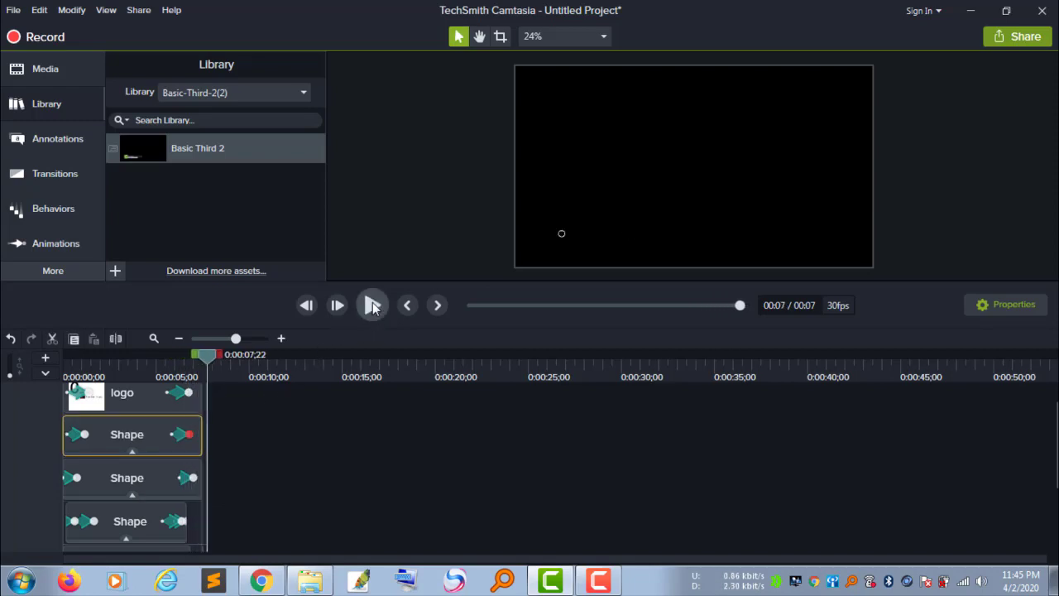
click(373, 306)
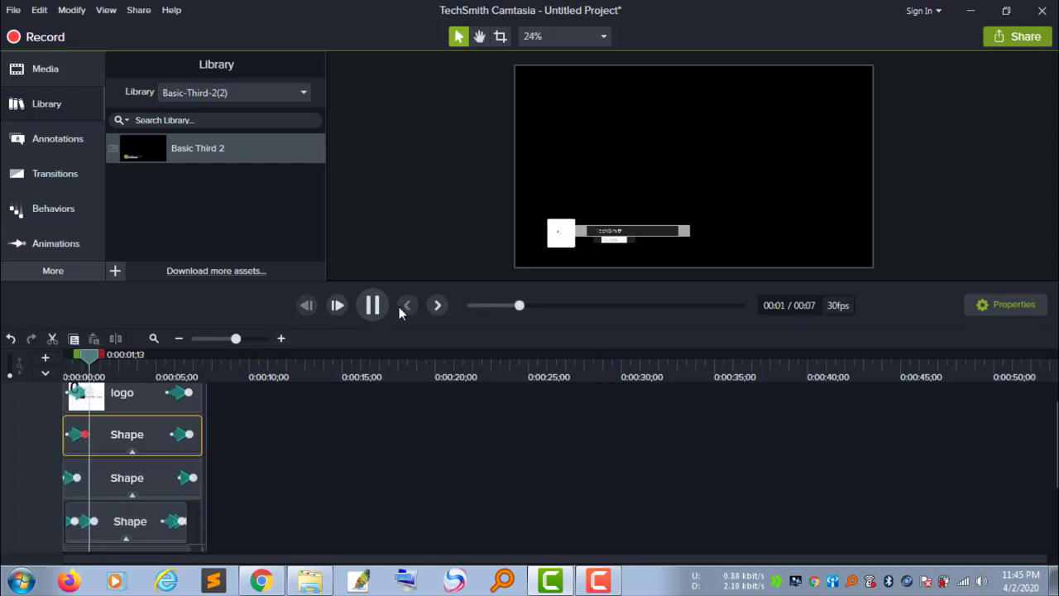
click(375, 307)
Step: Change the lower third's title to "Computer Tips & Tricks" and its smaller second line to the presenter's name
double_click(626, 239)
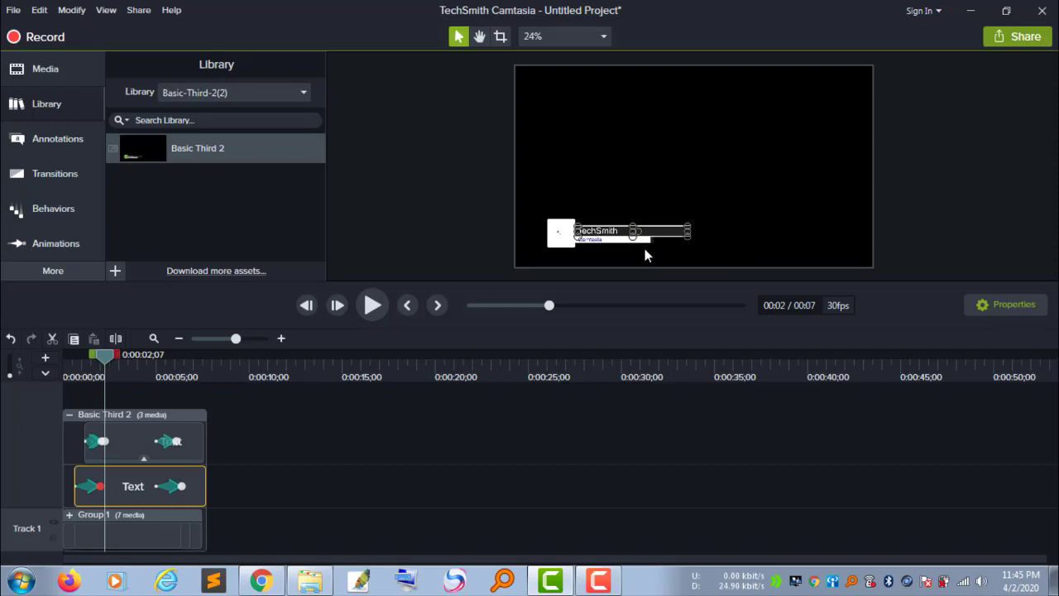
double_click(605, 231)
key(BackSpace)
click(601, 241)
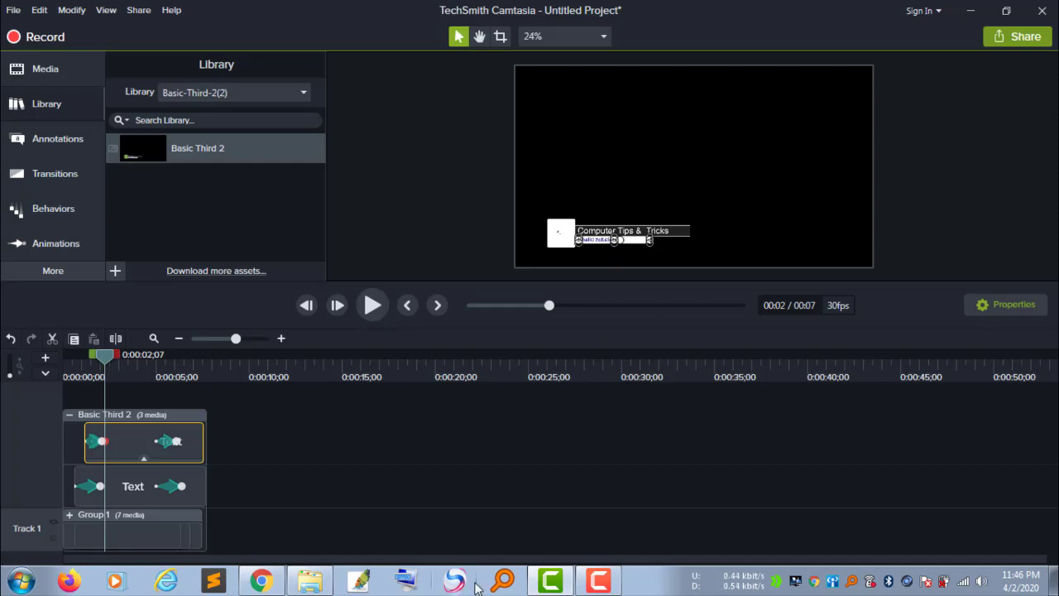
Step: Switch to the TechSmith Assets site in Chrome and open the Music audio category
click(261, 581)
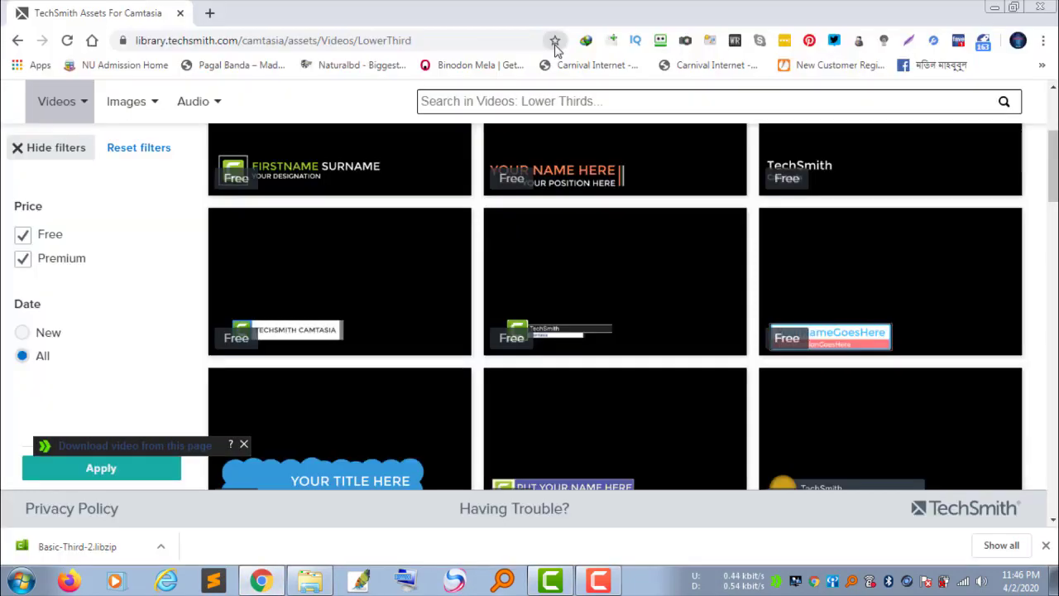
mouse_move(326, 307)
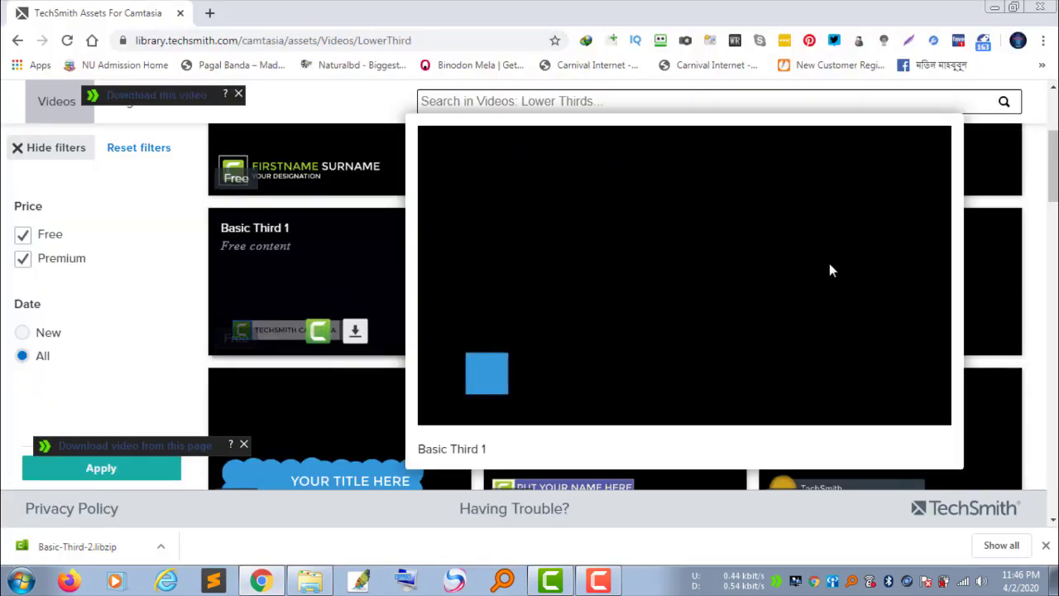
scroll(417, 361, up, 3)
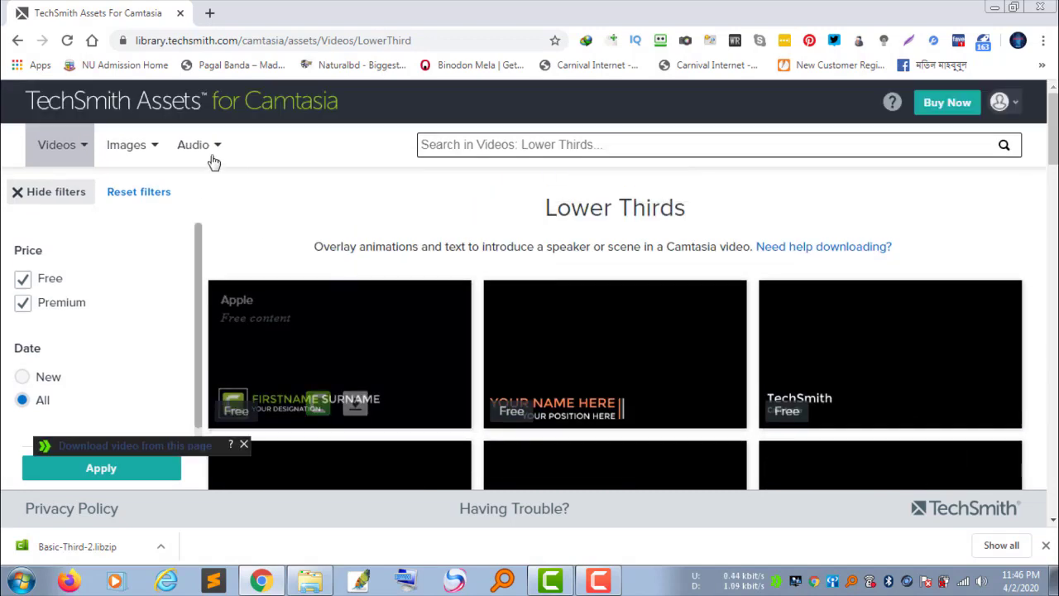
click(213, 158)
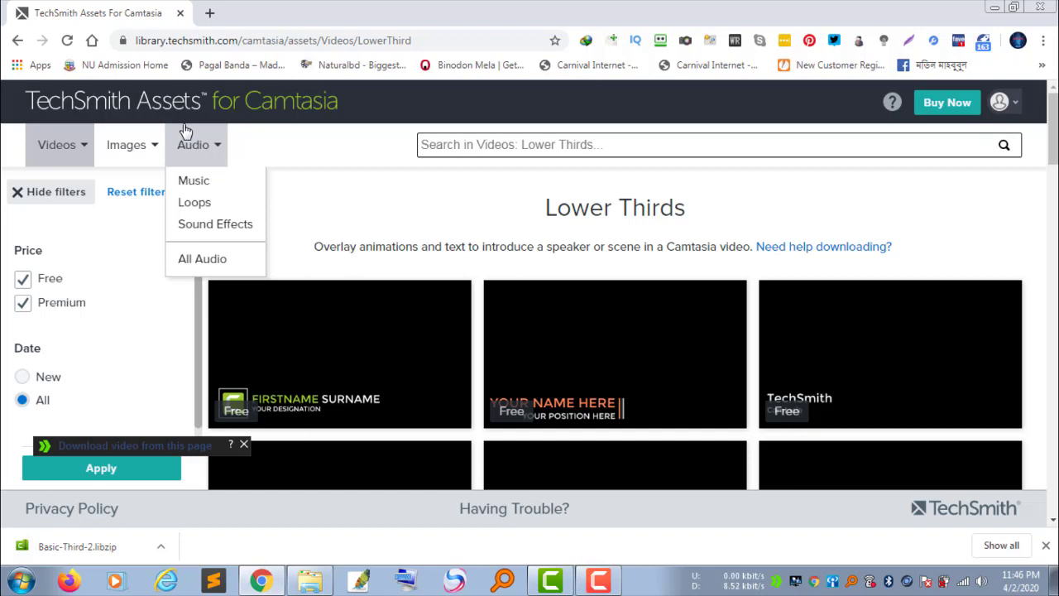
click(210, 185)
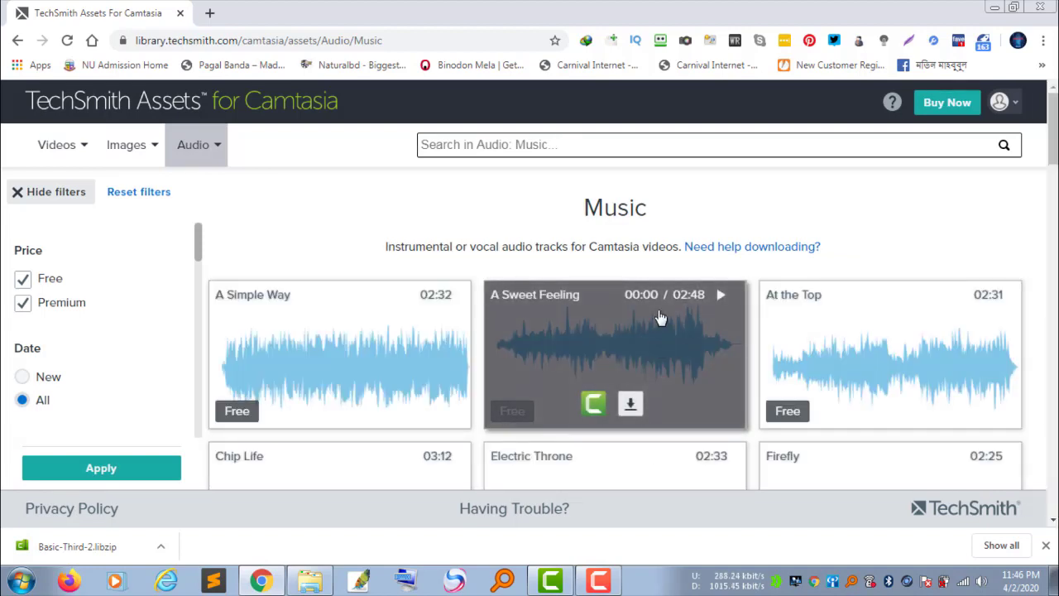
Step: Download the free music track A Sweet Feeling as a file
click(660, 325)
scroll(660, 324, down, 1)
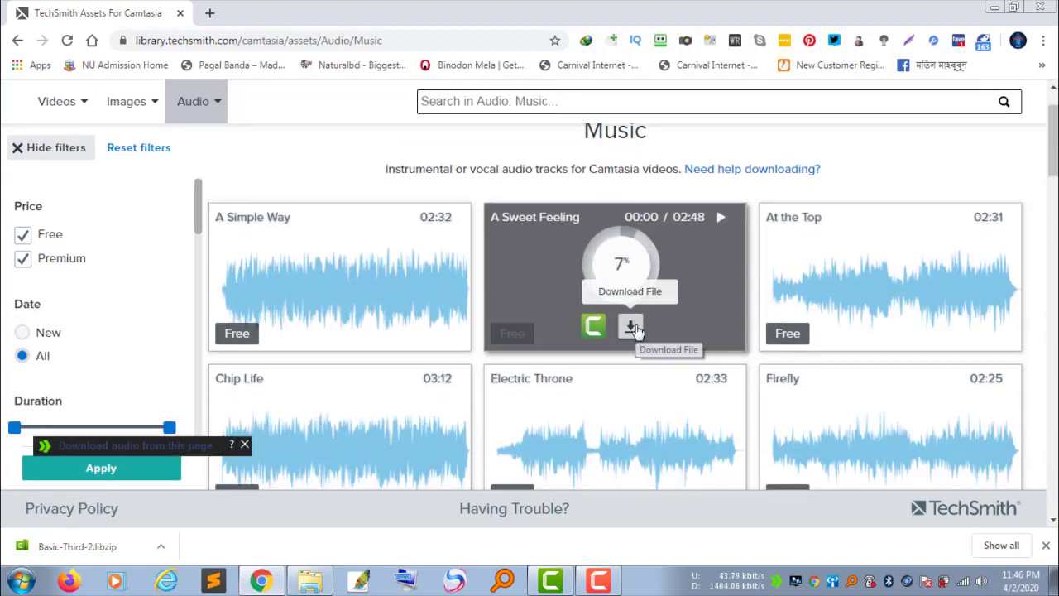
click(631, 327)
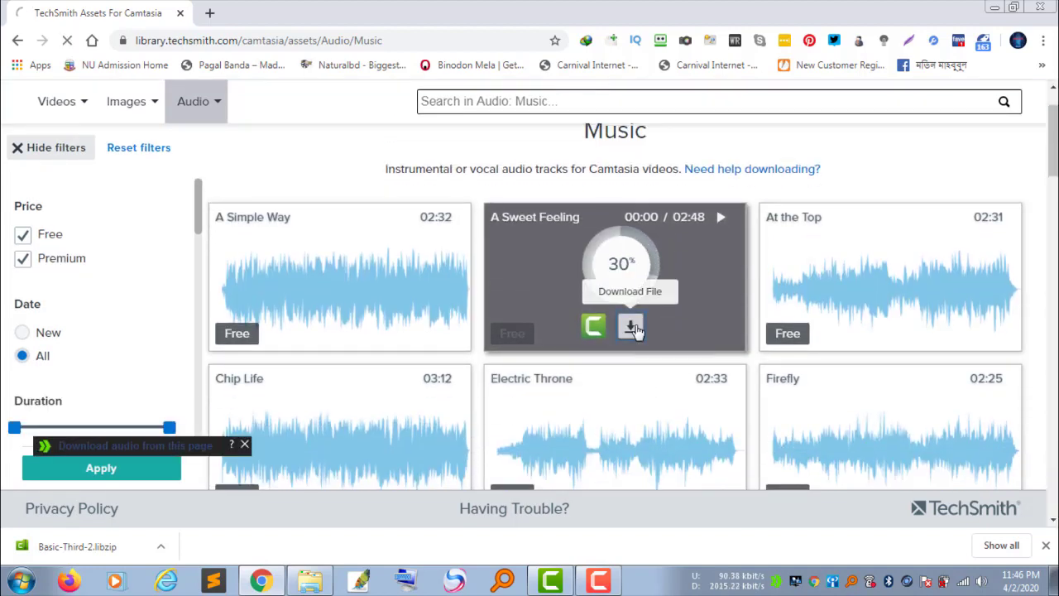
click(549, 357)
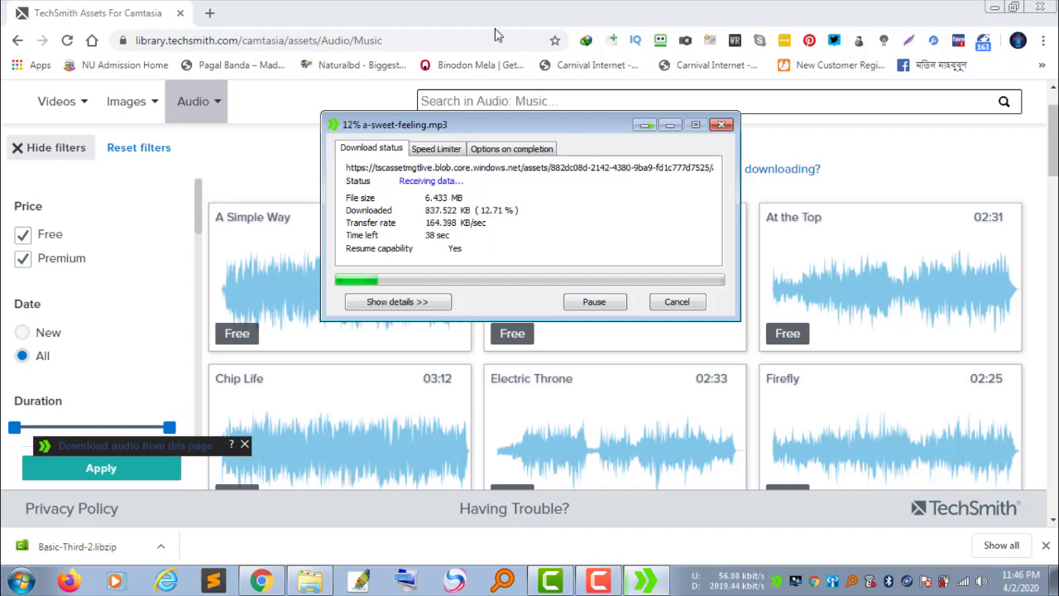
Step: Return to Camtasia, move the download window out of the way and play back the edited lower third
click(975, 10)
click(992, 9)
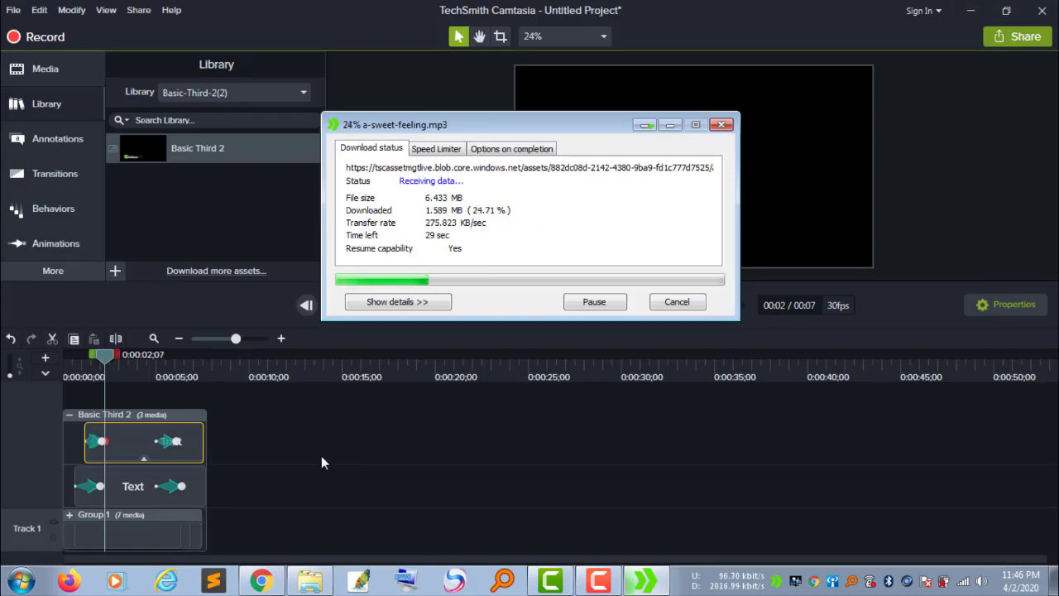
drag(568, 124, 528, 505)
click(371, 305)
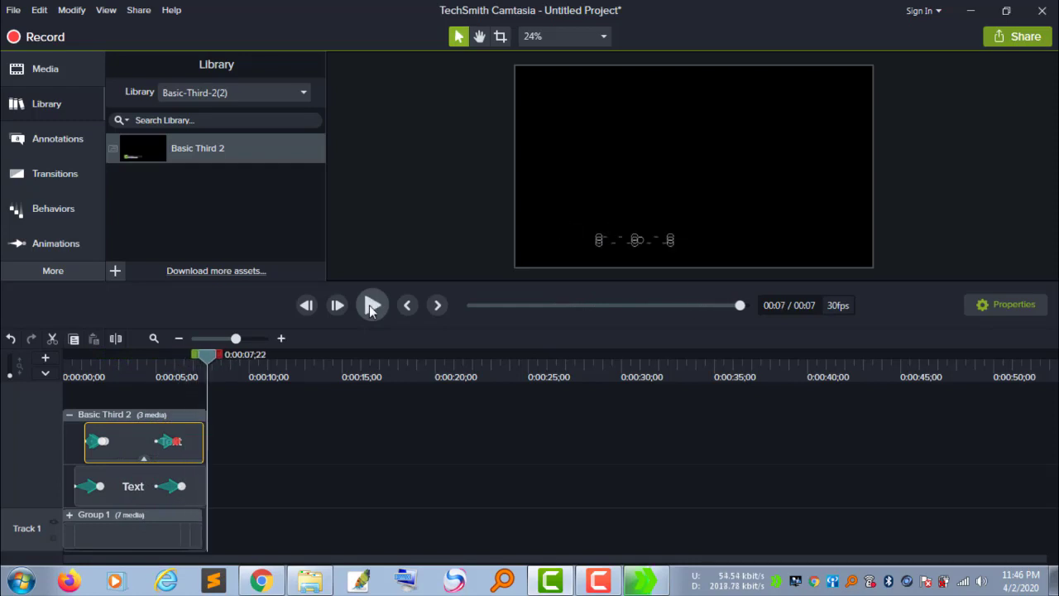
click(371, 307)
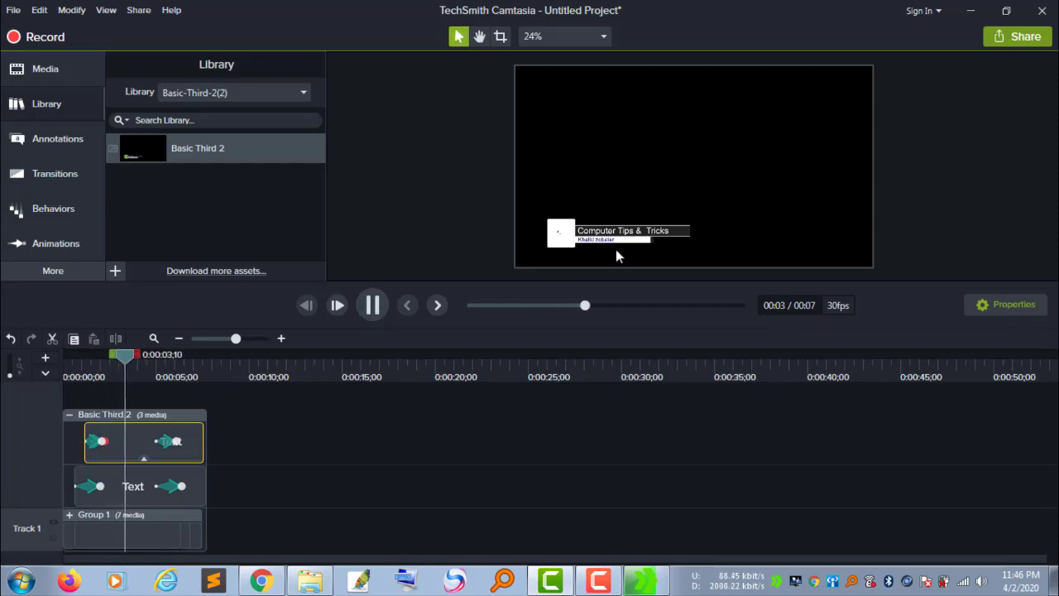
Step: Apply project settings with the 1080p HD (1920x1080) canvas at 30 fps and replay the lower third
click(579, 45)
click(545, 227)
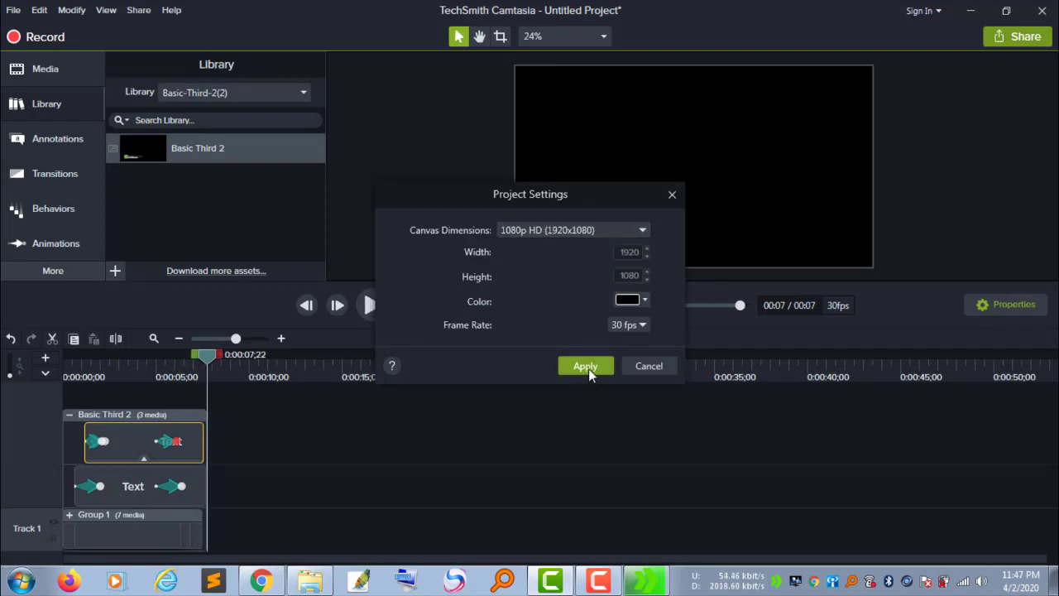
click(585, 365)
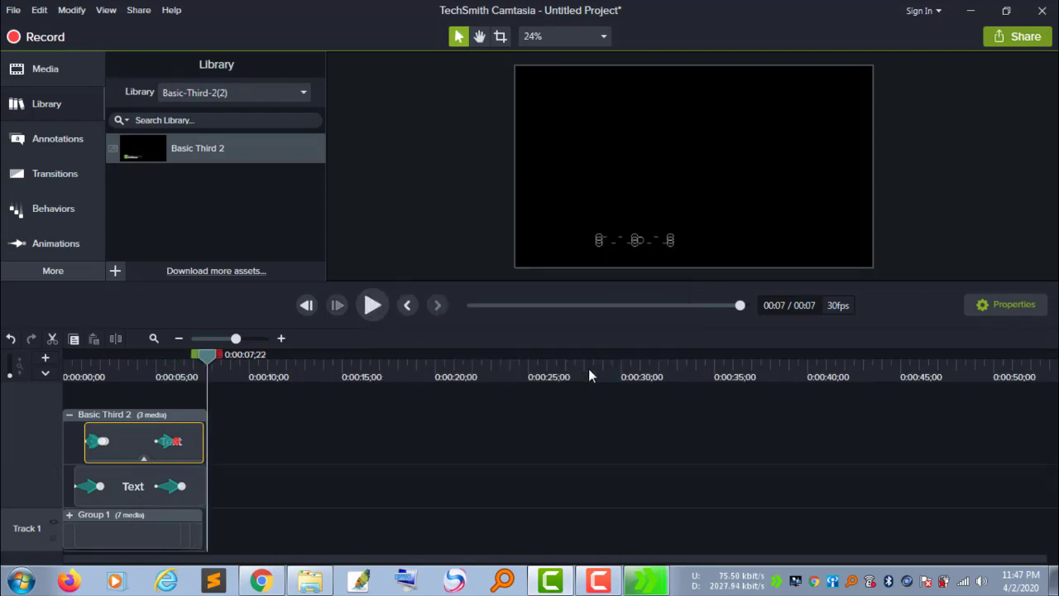
click(373, 314)
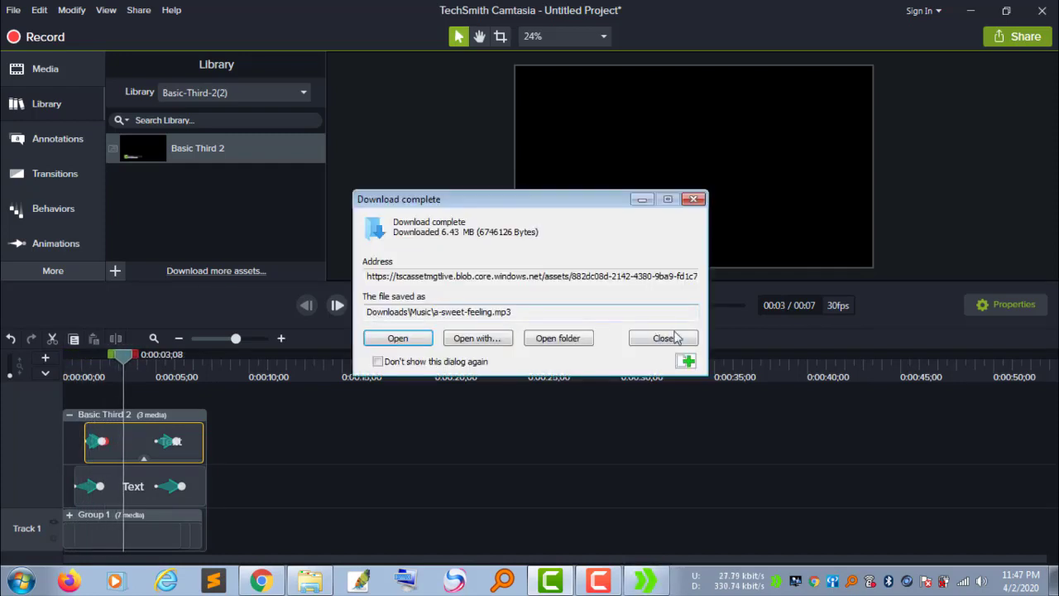
Step: Open the finished download's folder and add a-sweet-feeling to the Basic-Third-2(2) library
click(577, 343)
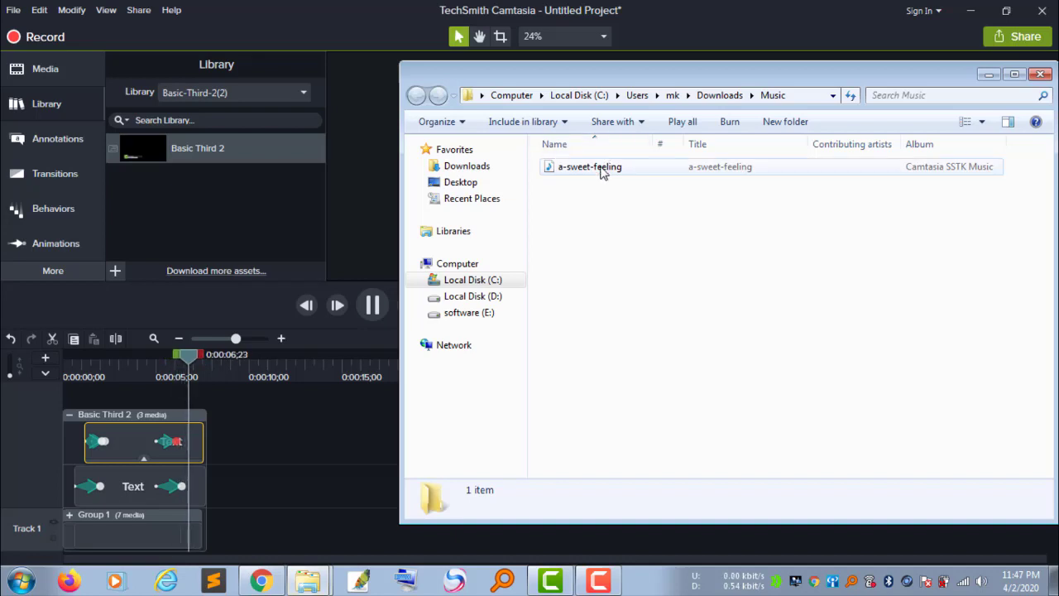
drag(603, 170, 100, 490)
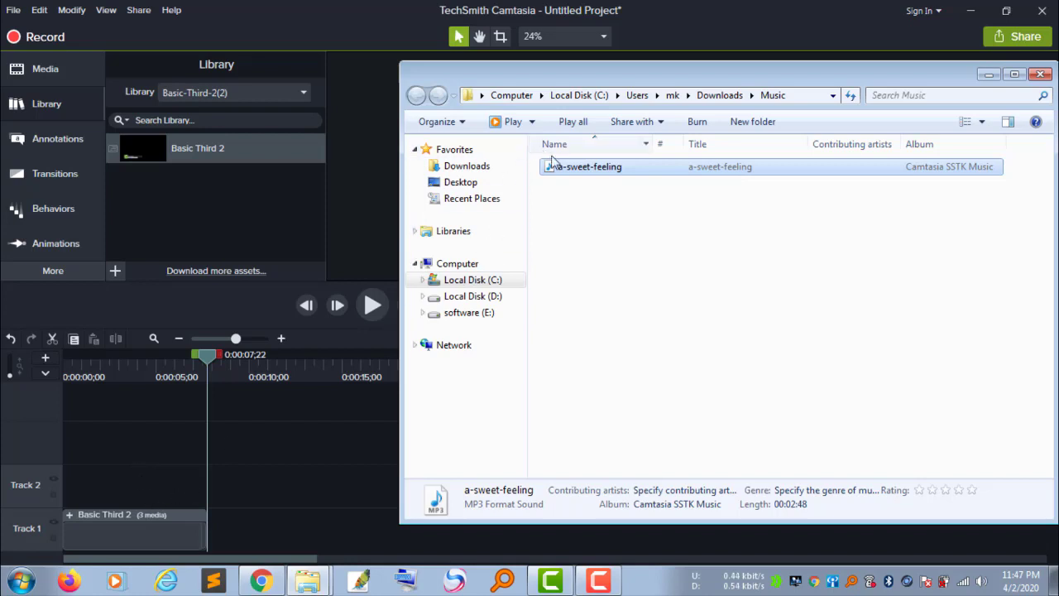
drag(546, 173, 129, 412)
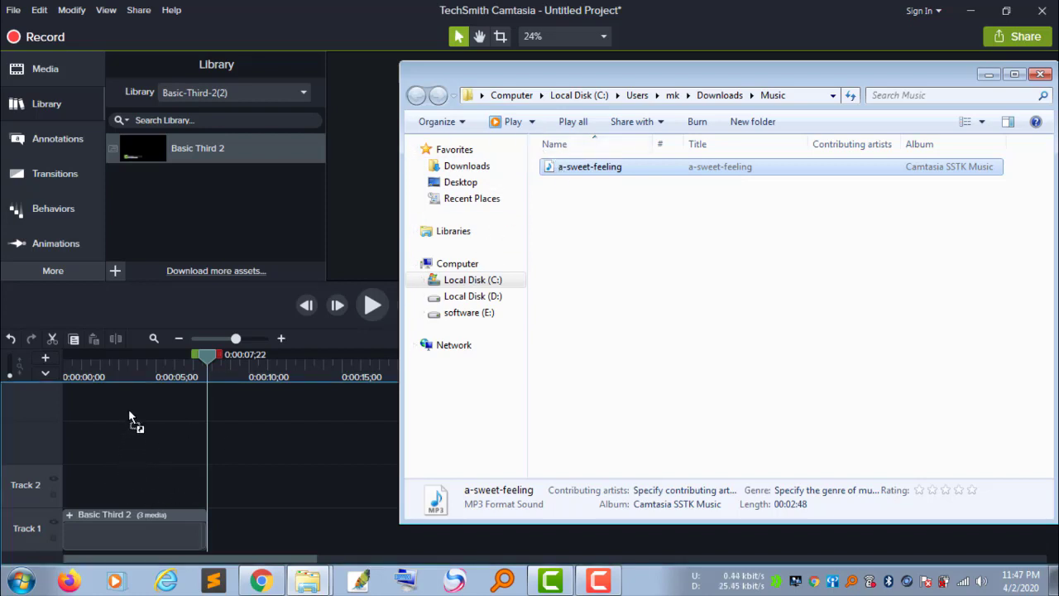
drag(155, 258, 164, 238)
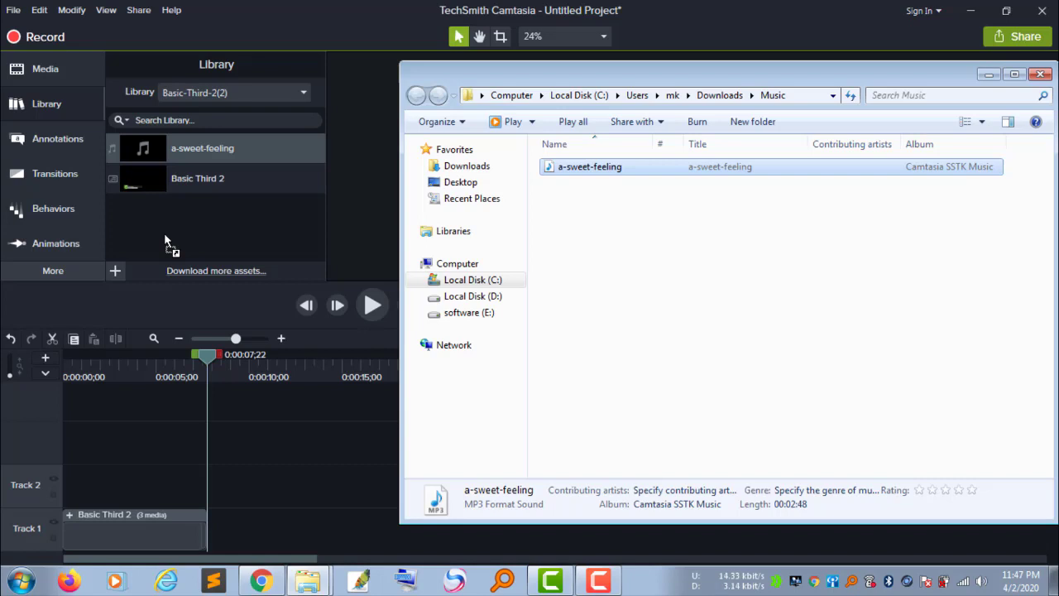
Step: Place a-sweet-feeling from the library at the start of Track 3 and delete its duplicate clip from Track 2
right_click(221, 150)
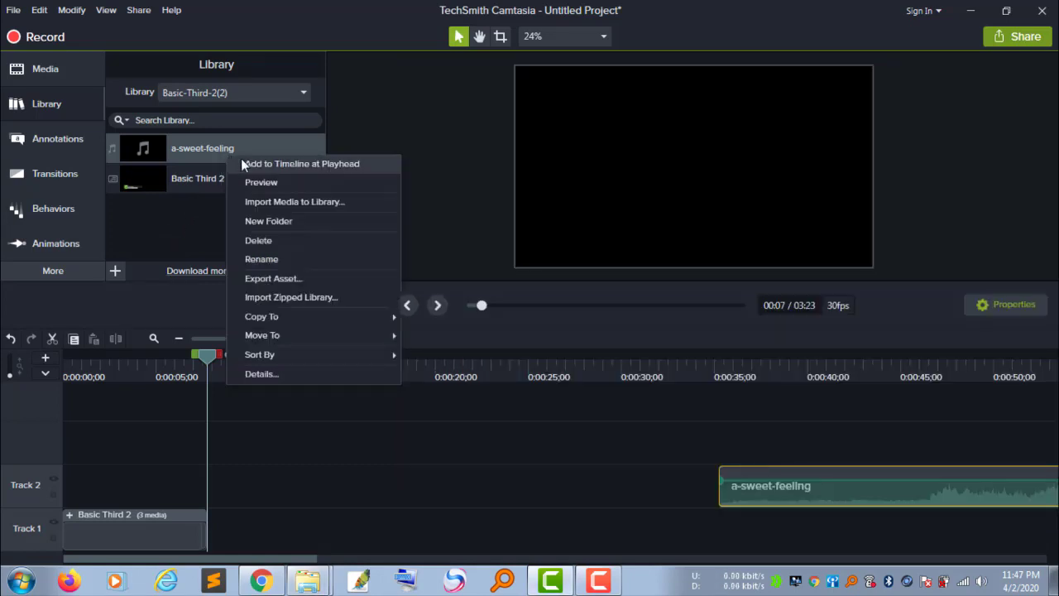
click(242, 161)
drag(410, 440, 198, 555)
drag(219, 484, 221, 474)
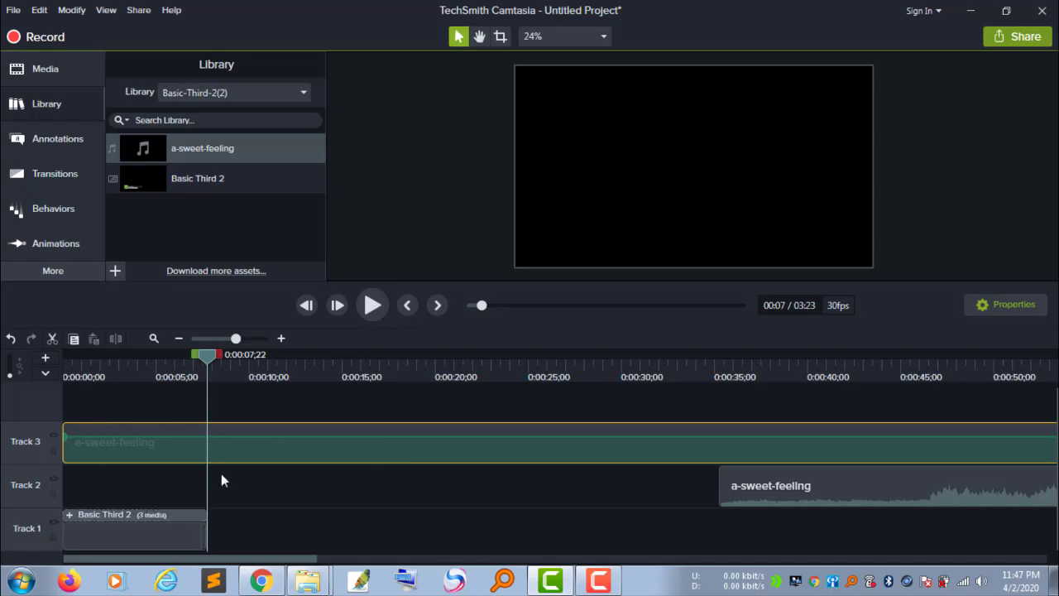
click(775, 487)
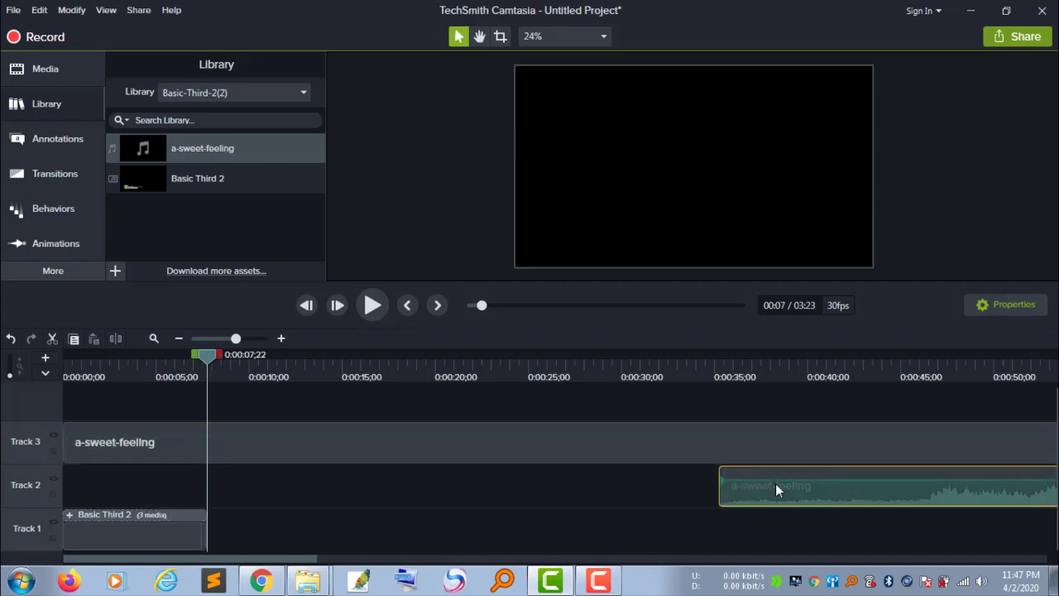
key(Delete)
Step: Shorten the a-sweet-feeling clip to the lower third's length on Track 2 and play back the result
click(792, 456)
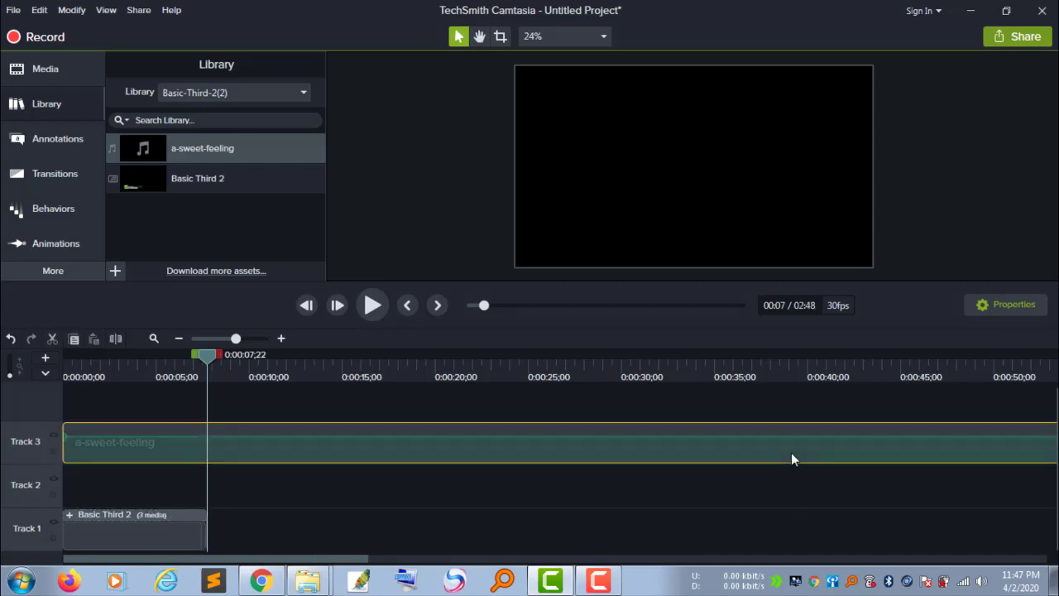
click(179, 340)
click(177, 340)
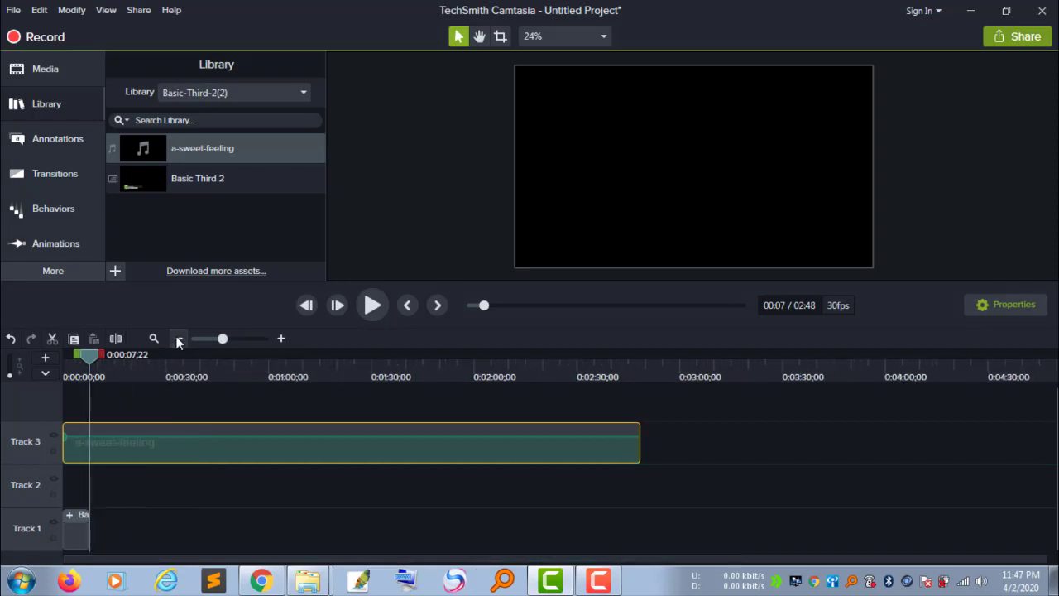
drag(345, 442, 74, 499)
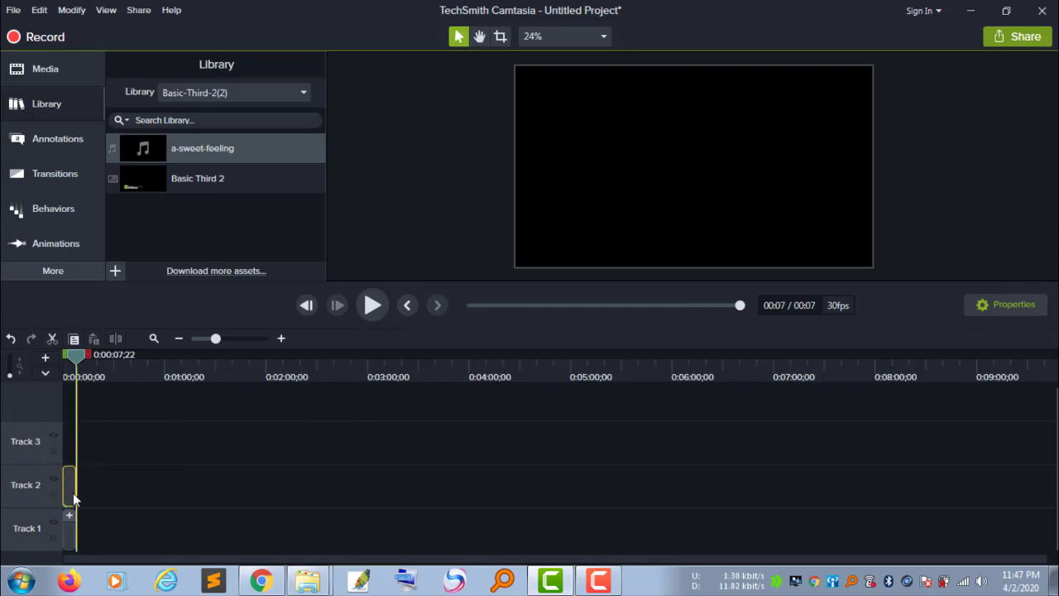
click(385, 310)
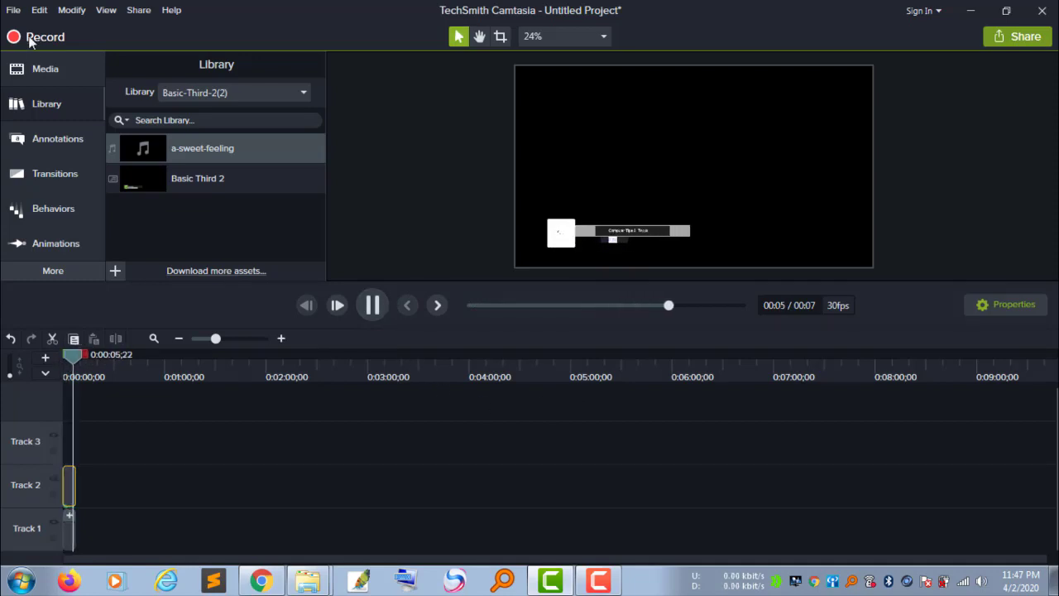
Step: Start producing the project as a local file with the MP4 only (up to 720p) preset and proceed to the file name and folder settings
click(138, 10)
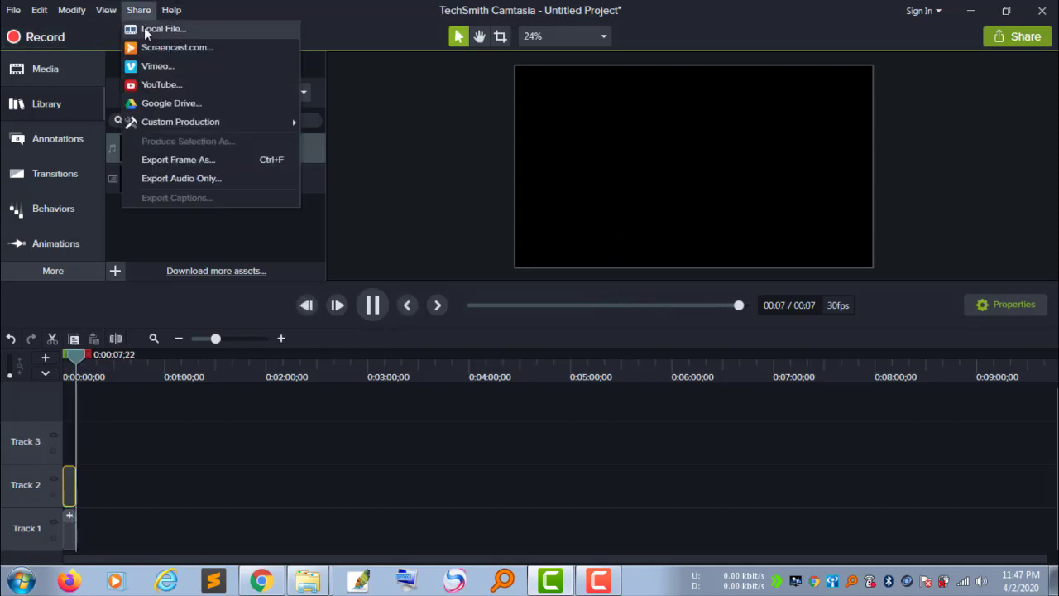
click(153, 28)
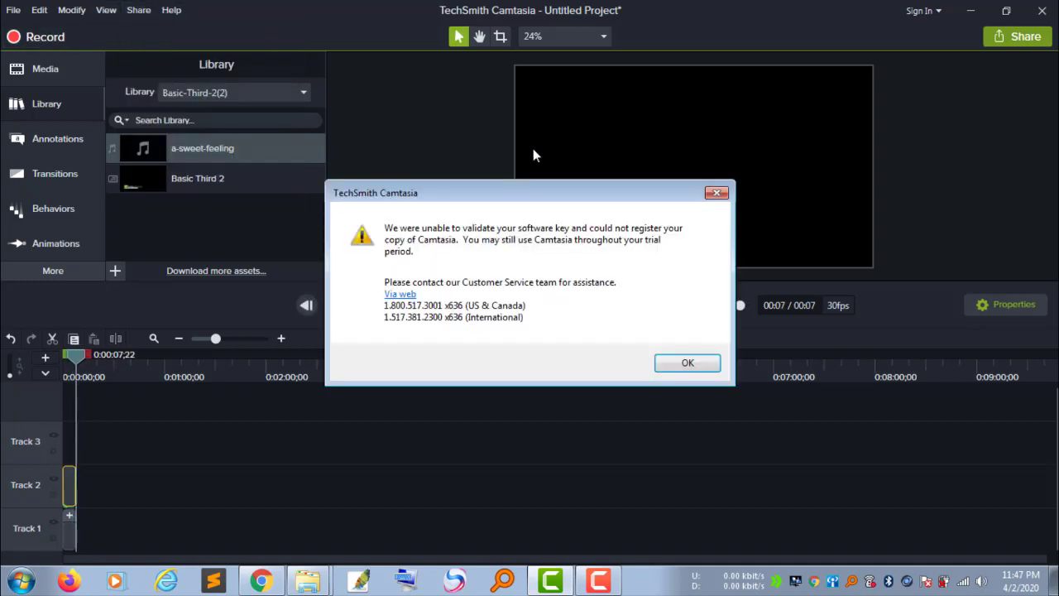
click(678, 363)
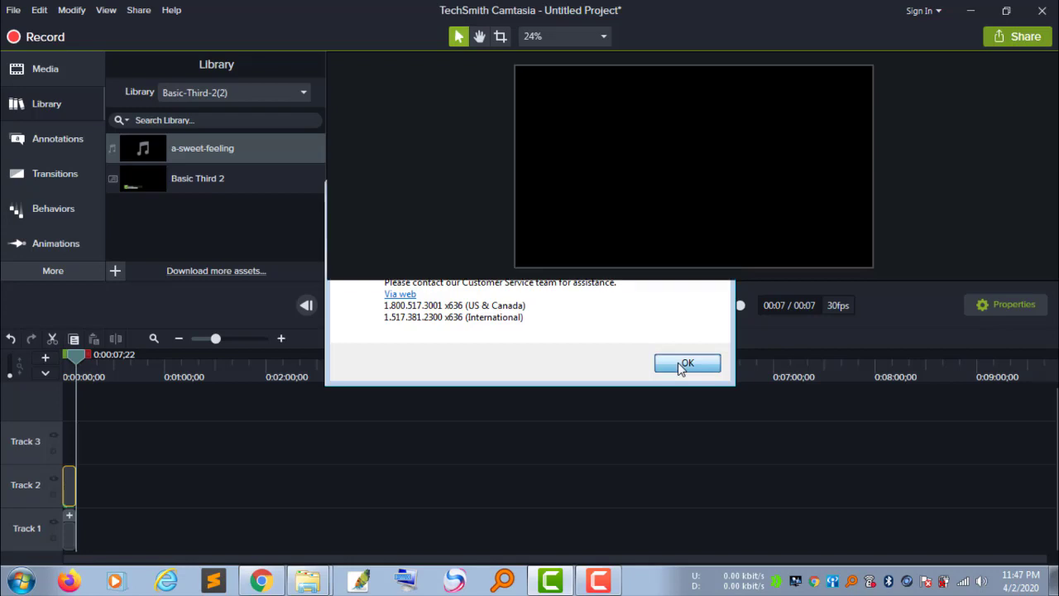
click(684, 152)
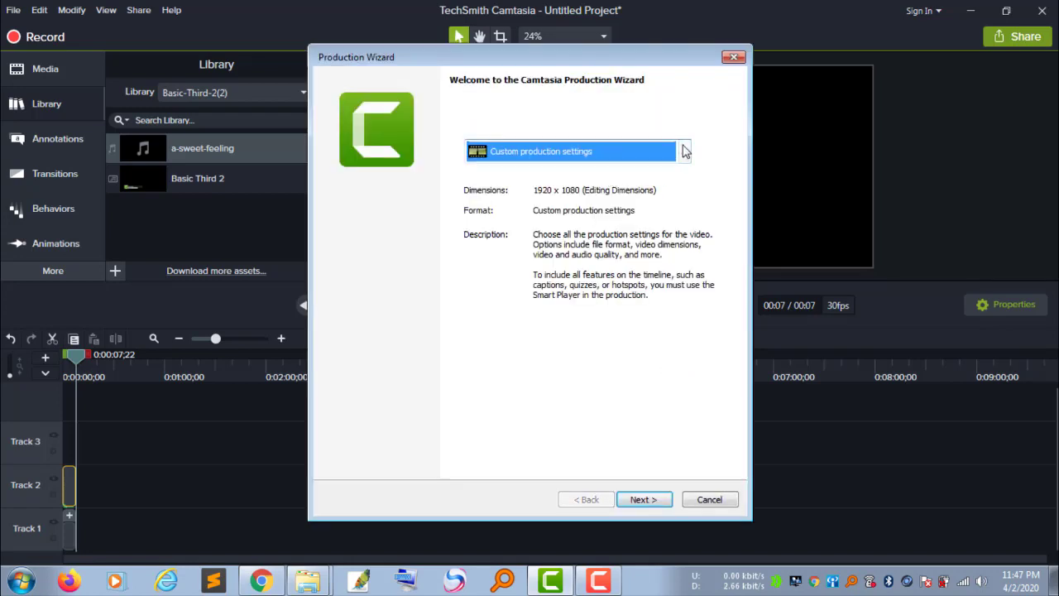
click(645, 310)
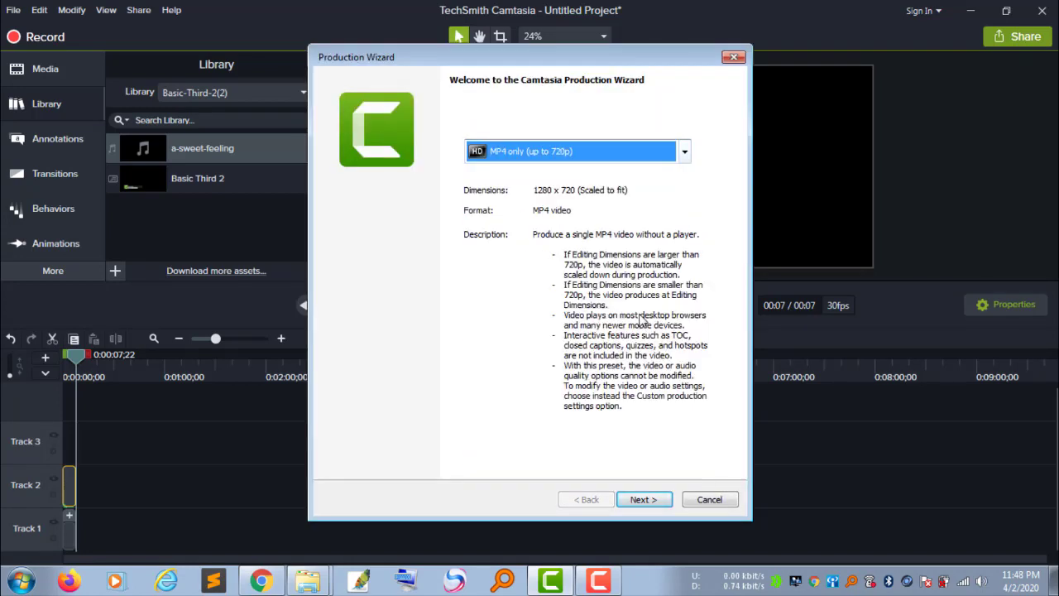
click(657, 501)
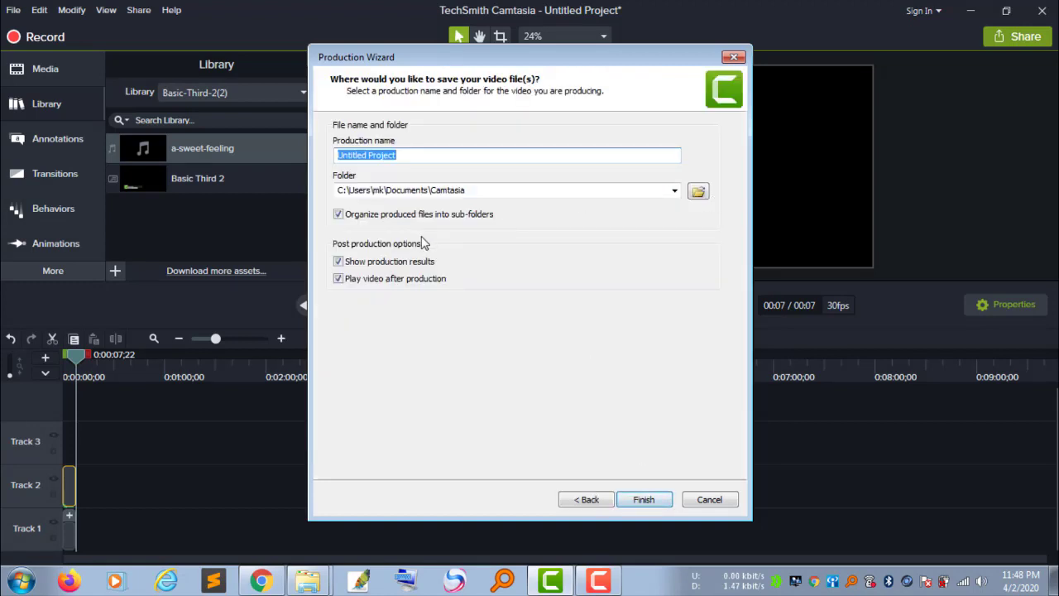